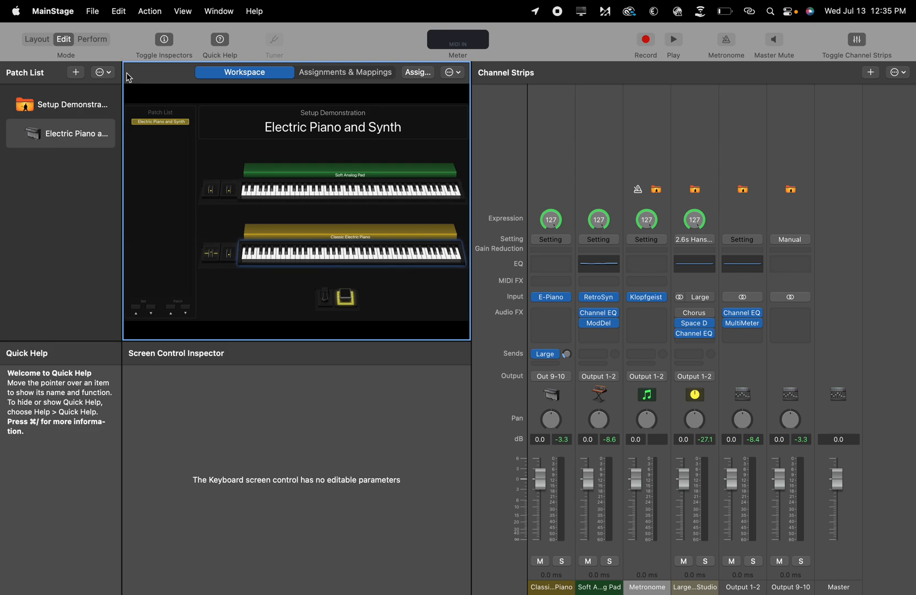
Step: Switch to Finder, launch Focusrite Control from the Applications folder and expand its window to full screen
key("ctrl+Left")
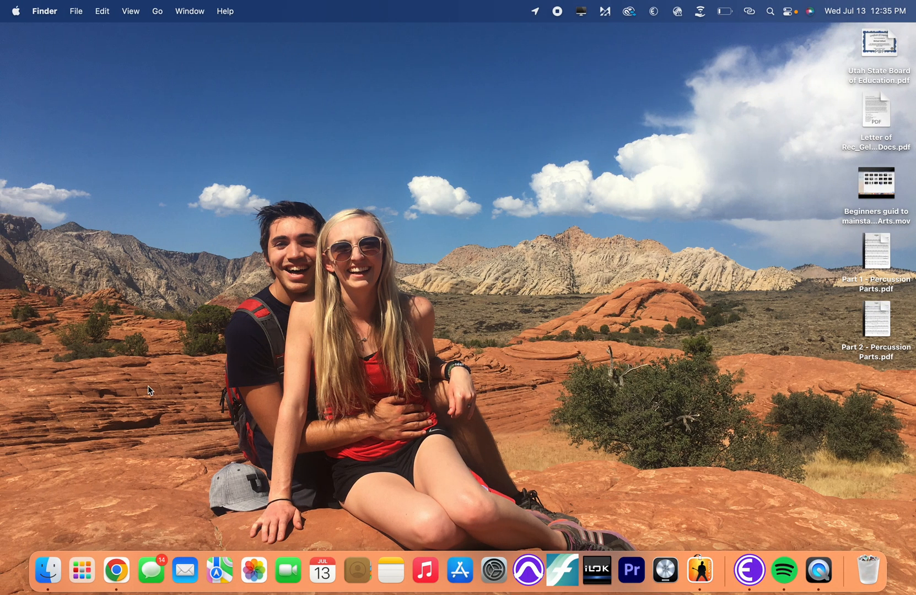
left_click(48, 573)
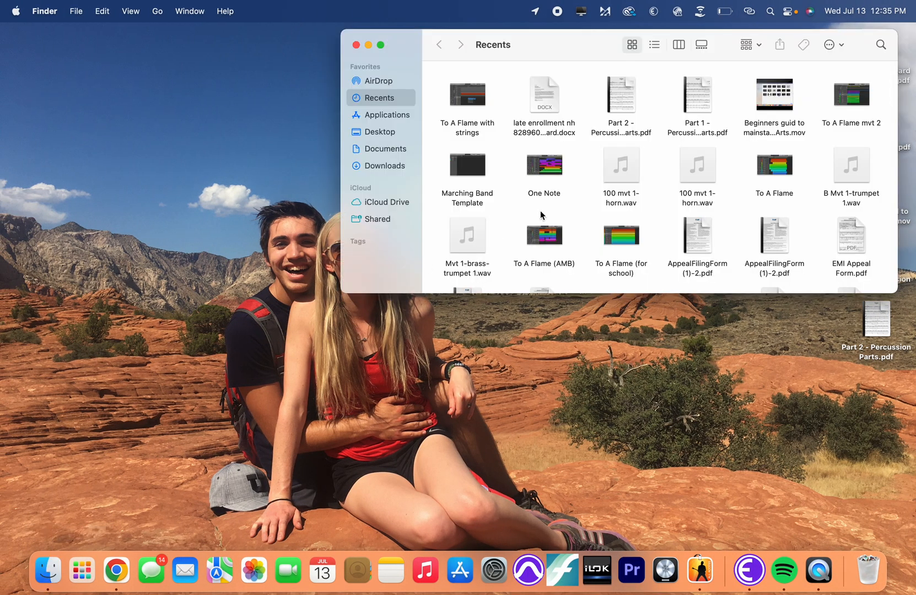
left_click(385, 115)
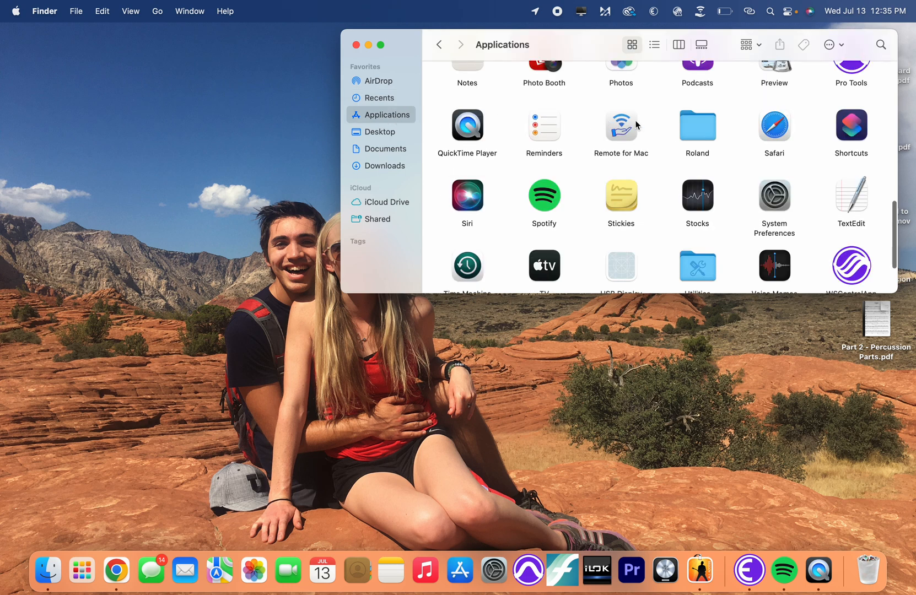
scroll(650, 129, "up", 5)
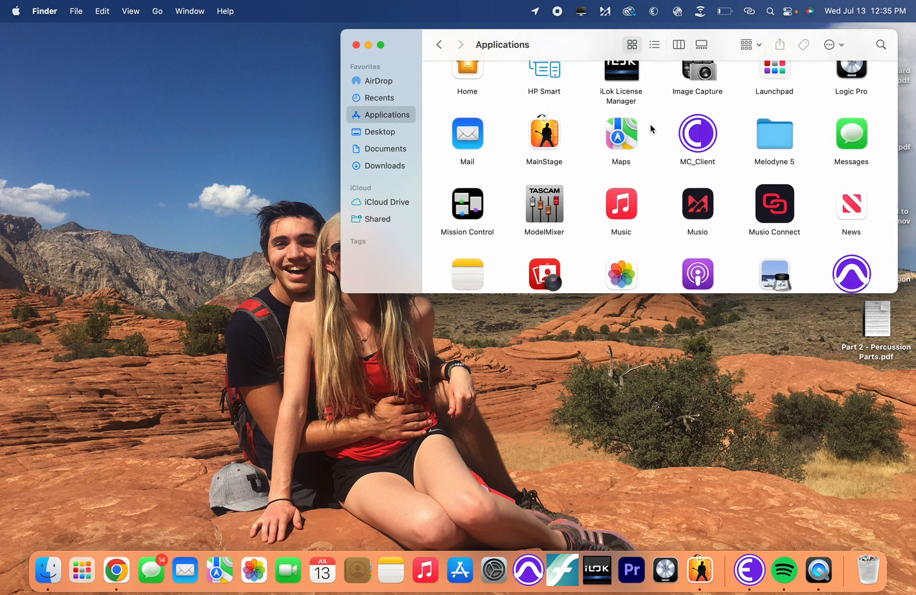
scroll(651, 129, "up", 3)
scroll(651, 129, "up", 4)
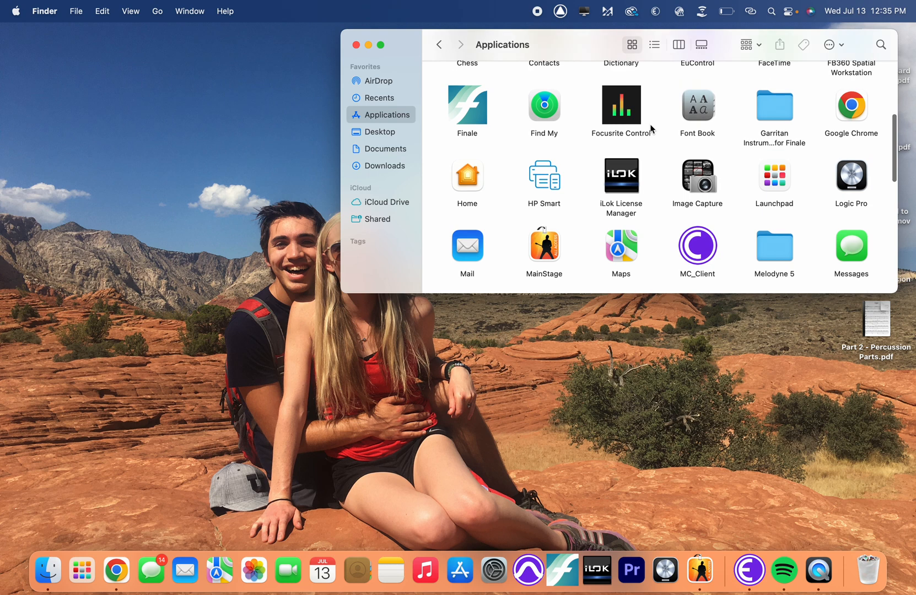
double_click(627, 149)
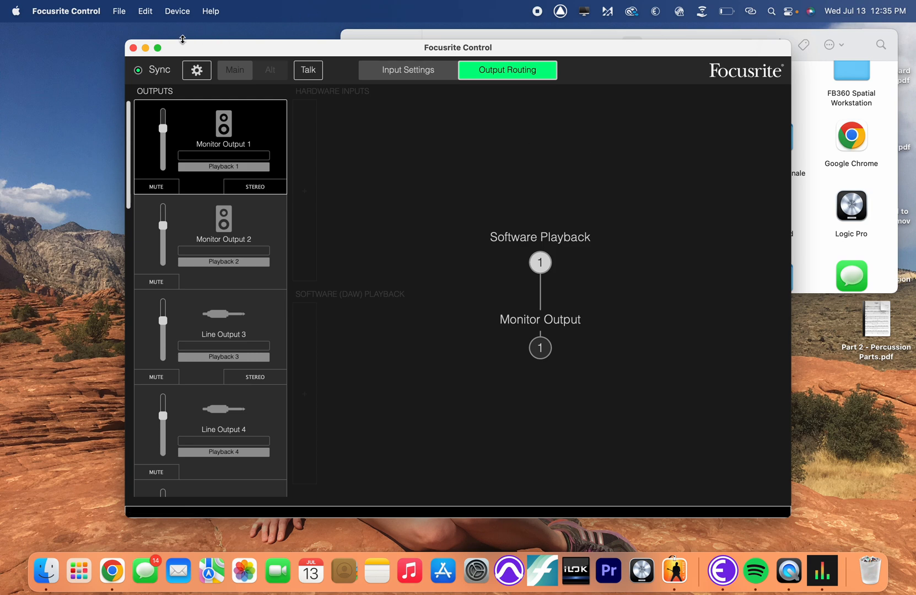
left_click(158, 48)
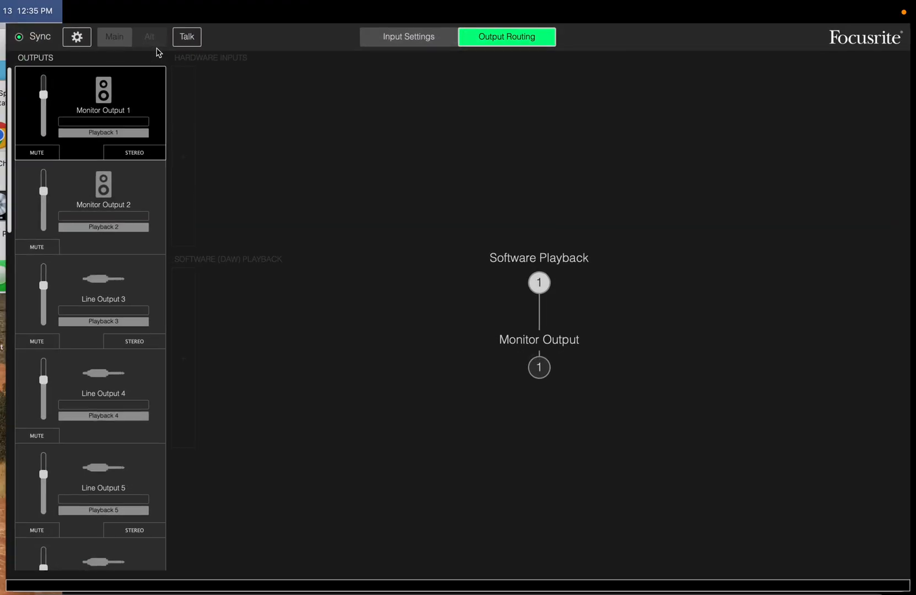
Step: Set the source of Monitor Output 1 to Playback (DAW) 1
left_click(92, 134)
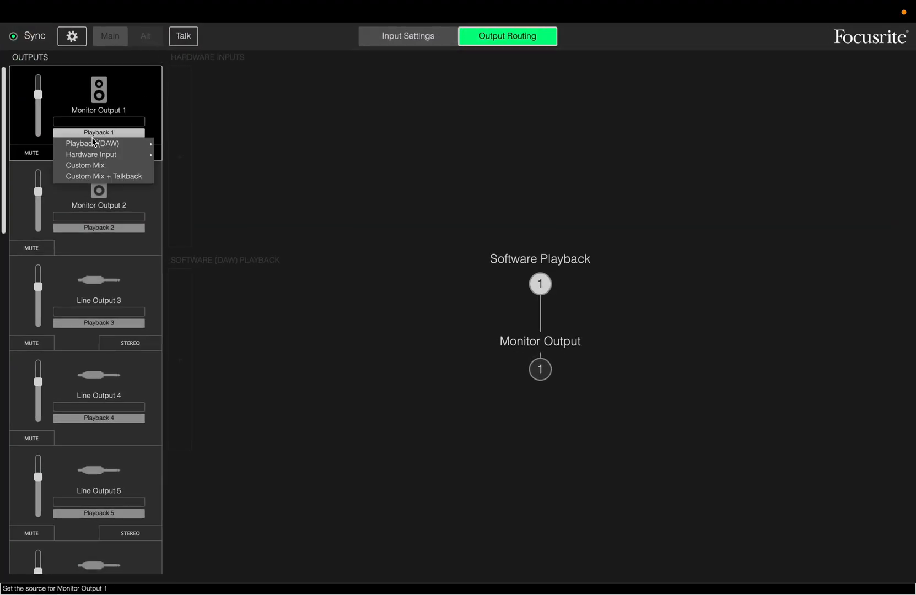
mouse_move(91, 143)
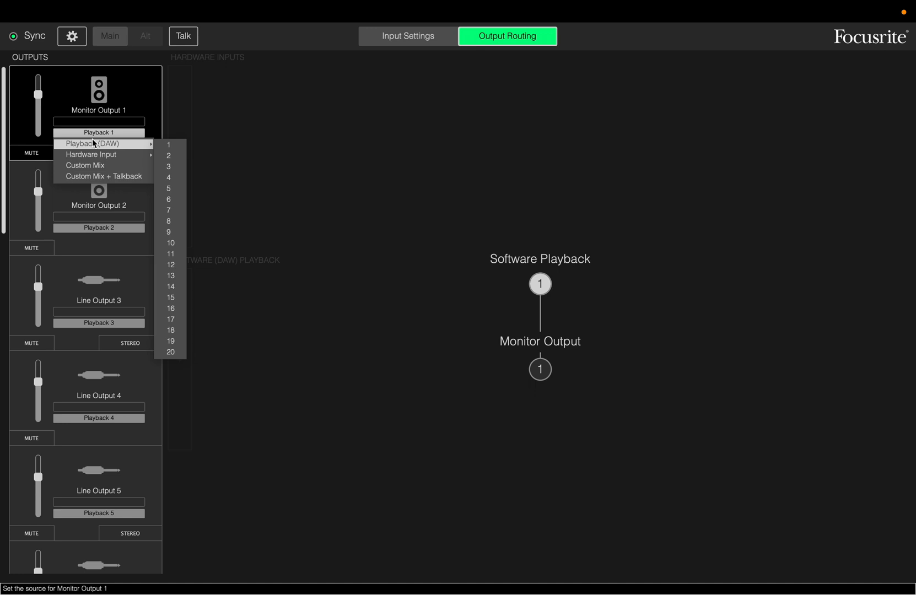
left_click(173, 146)
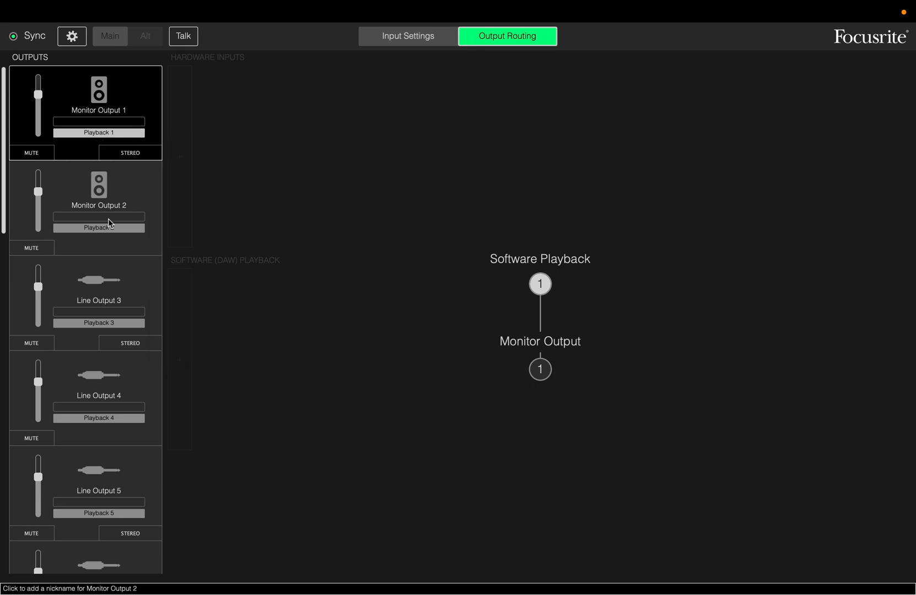
Step: Link Line Outputs 9 and 10 as a stereo pair in the output routing
scroll(110, 223, "down", 2)
scroll(110, 224, "down", 10)
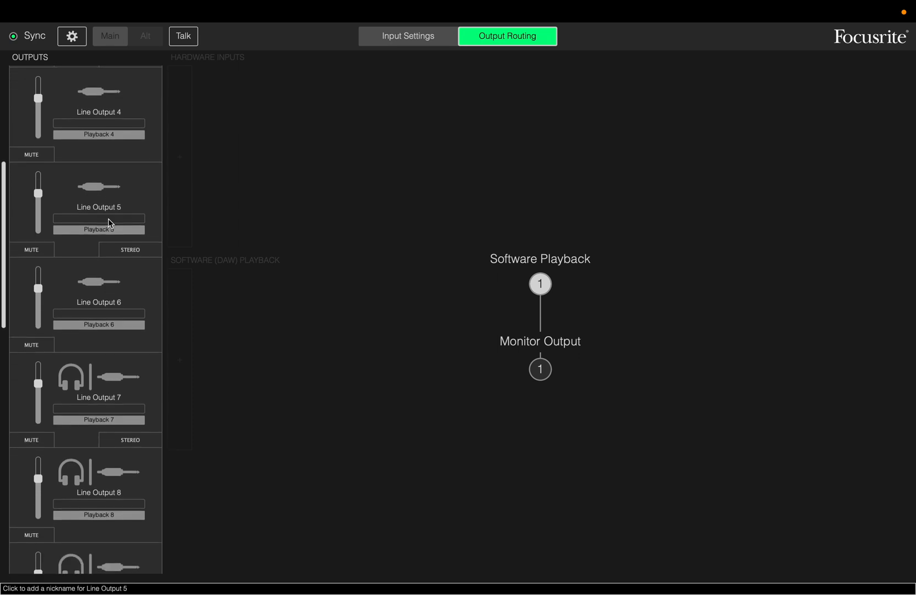
scroll(110, 224, "down", 8)
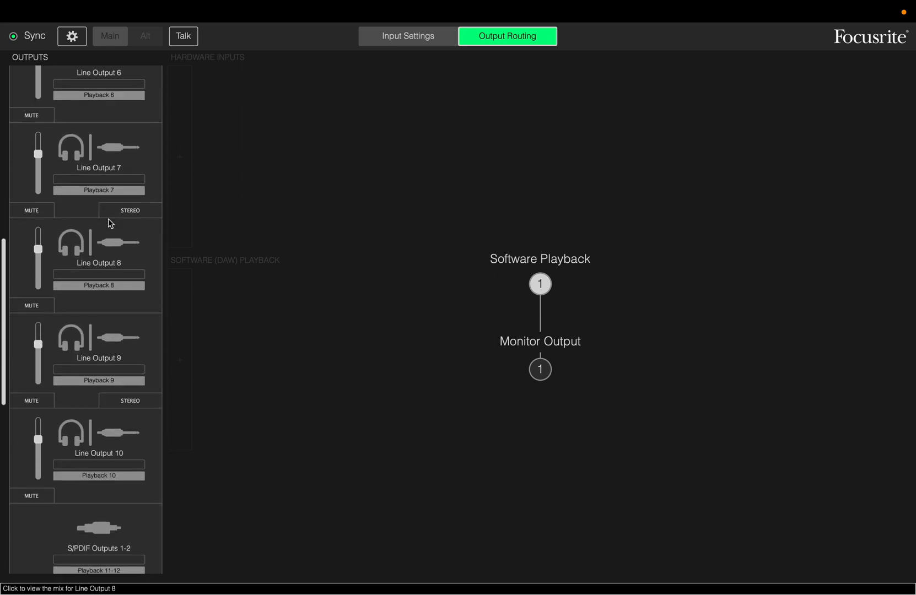
scroll(111, 224, "down", 1)
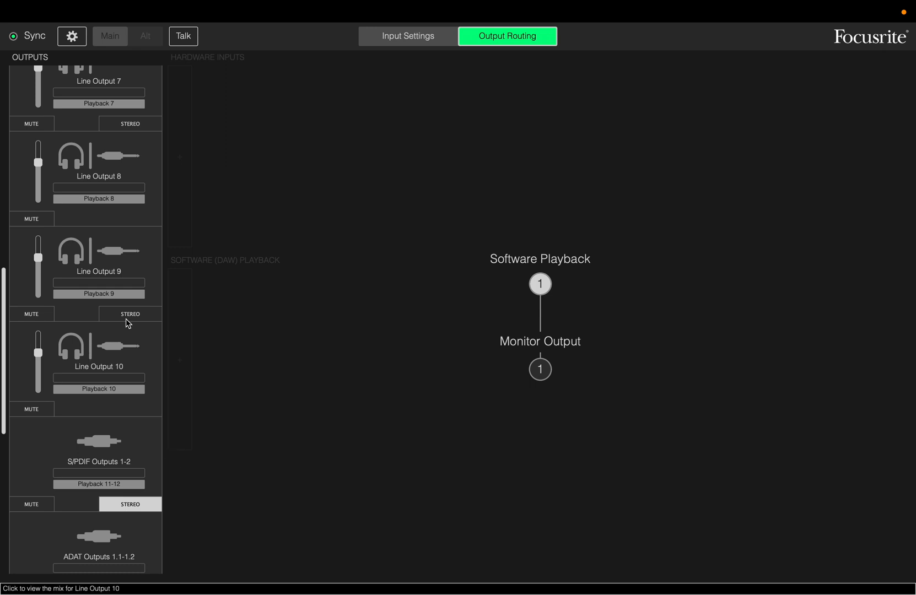
left_click(143, 317)
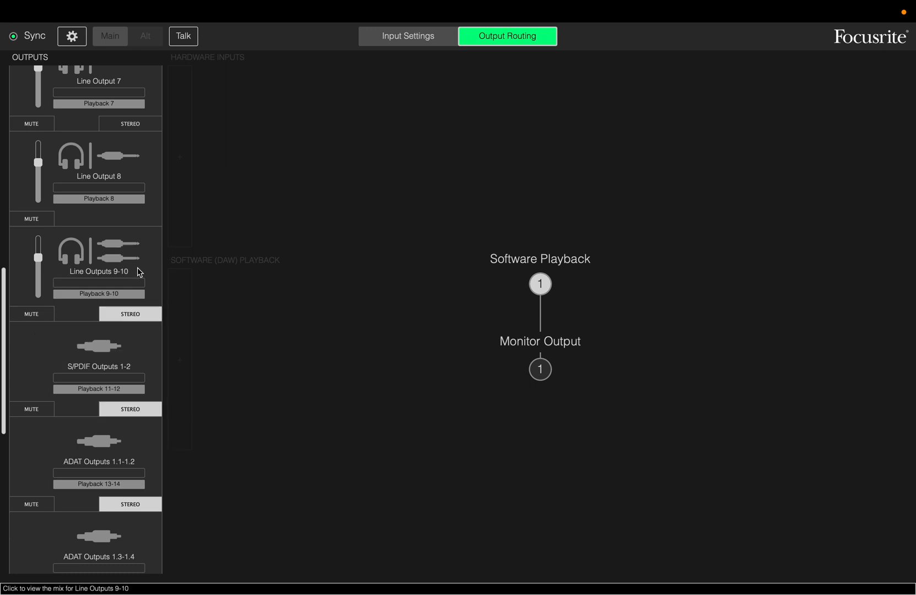
Step: Examine the hardware input and DAW playback source options available for Monitor Output 1
scroll(134, 275, "up", 5)
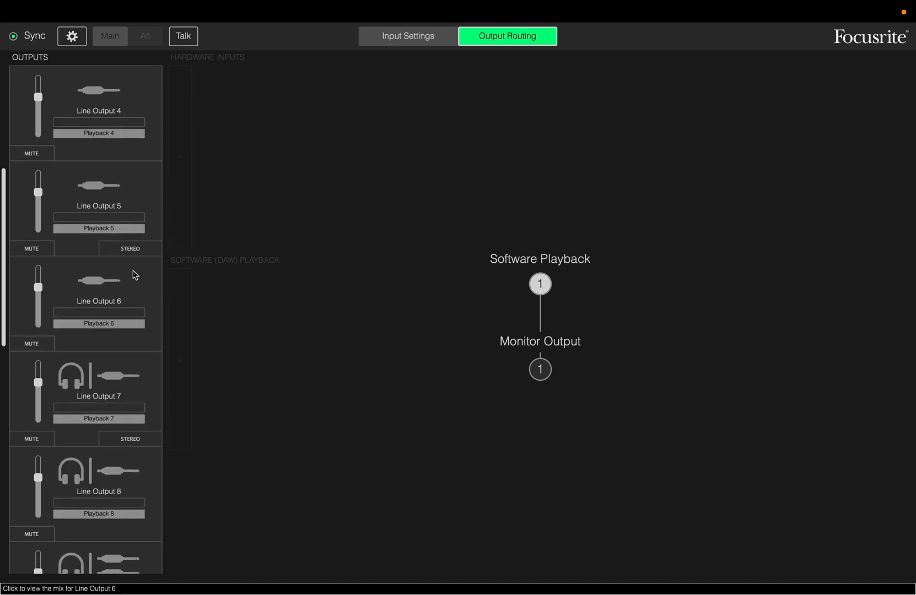
scroll(135, 275, "up", 5)
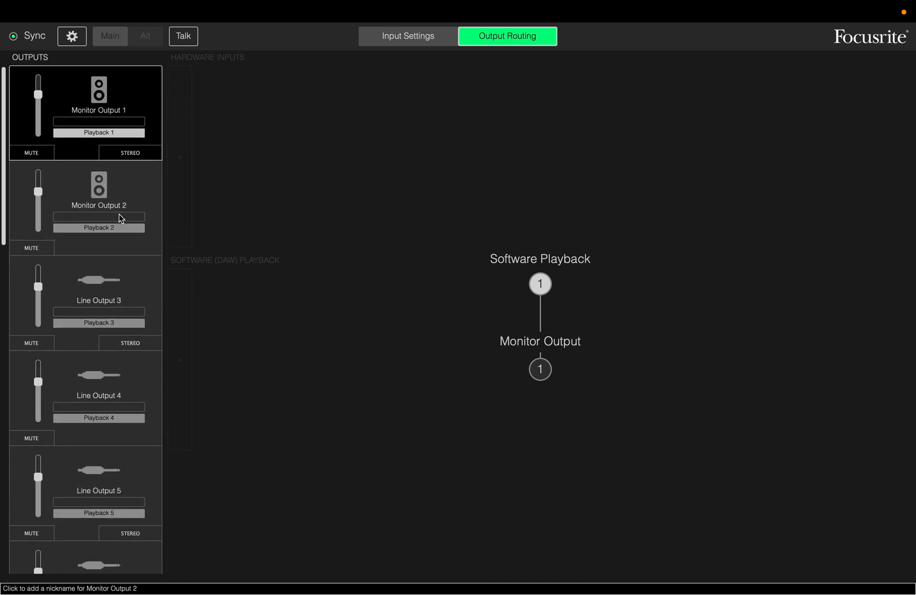
left_click(121, 131)
mouse_move(113, 151)
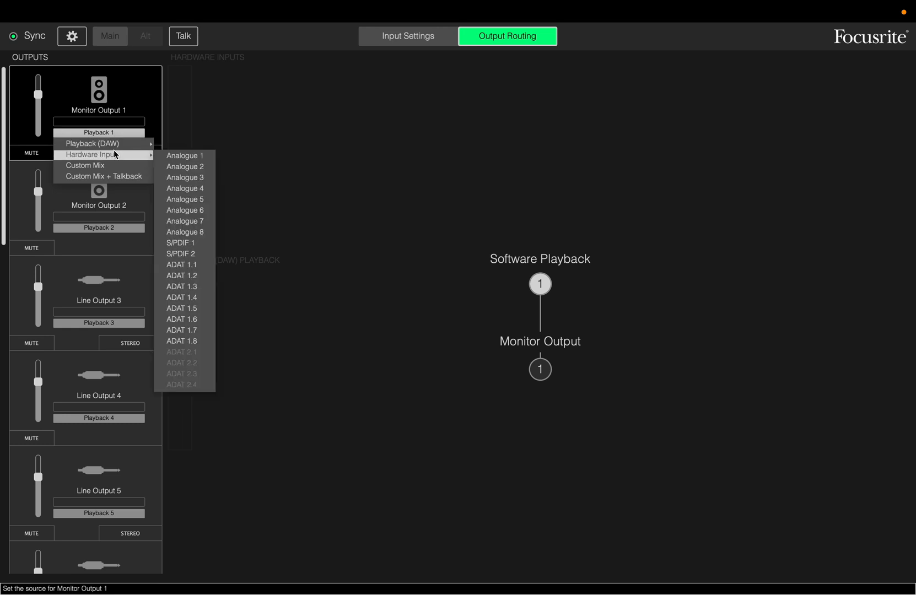
left_click(37, 168)
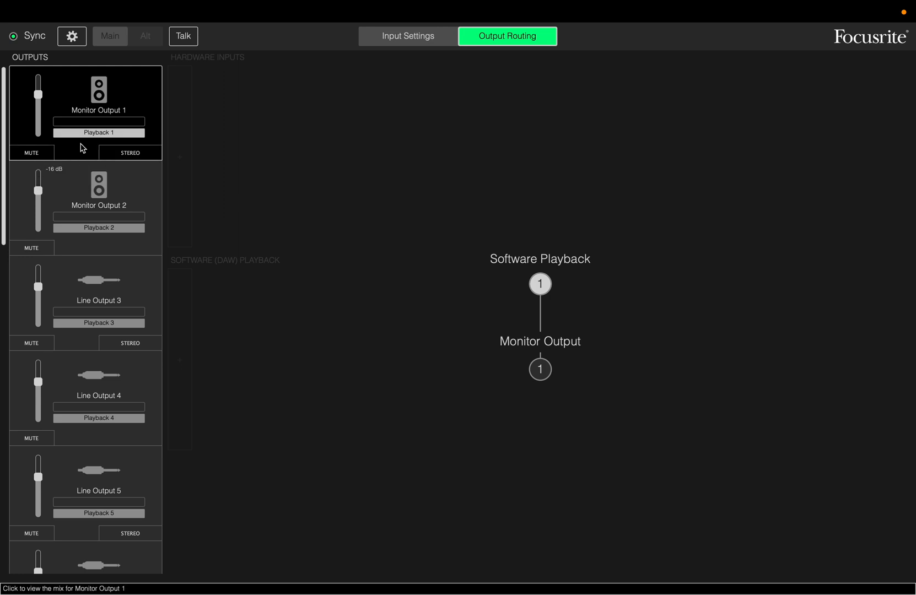
left_click(113, 135)
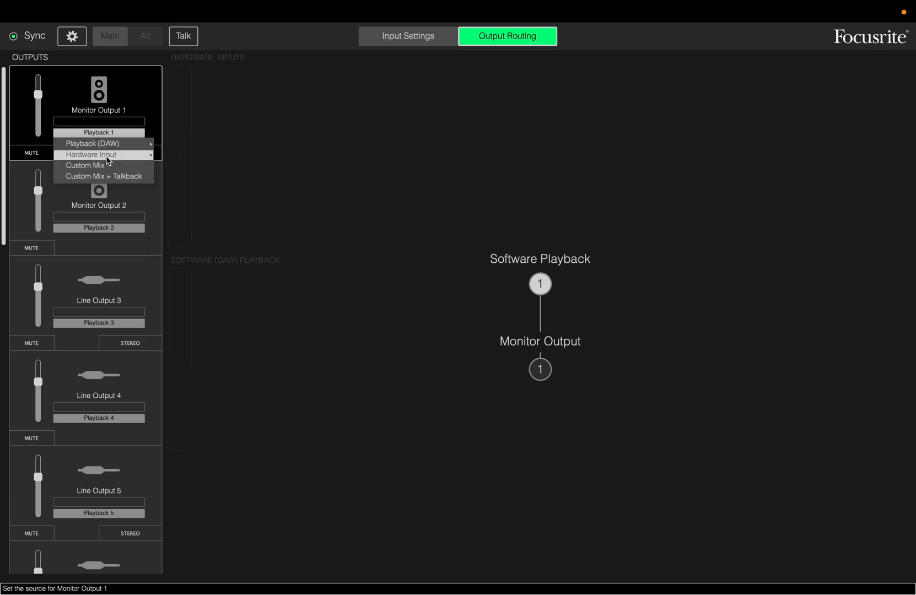
mouse_move(108, 155)
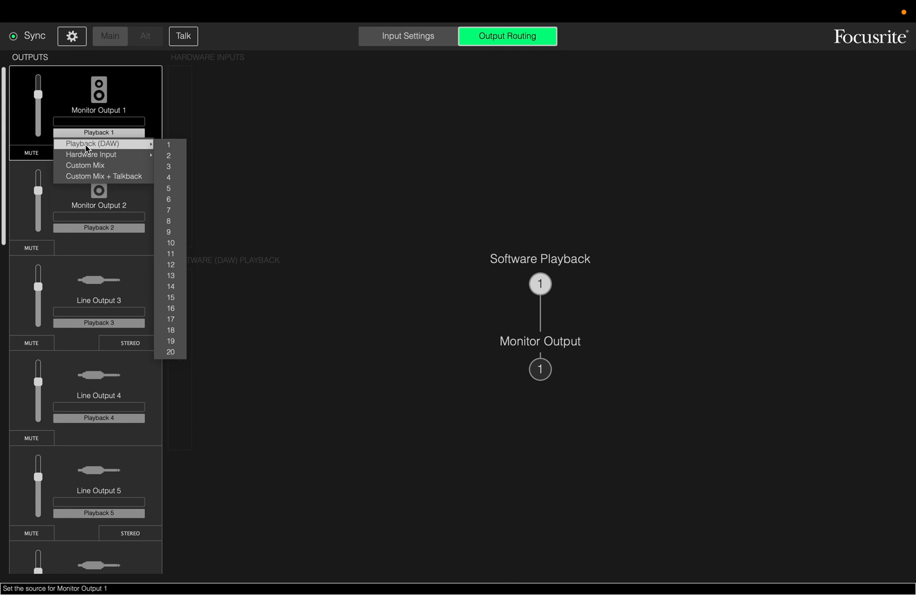
left_click(23, 174)
left_click(23, 173)
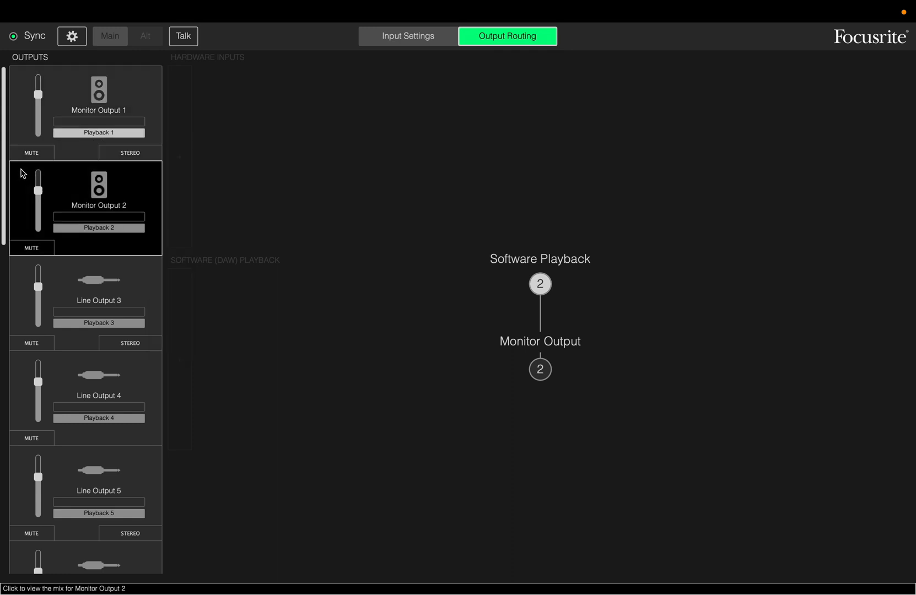
Step: Switch to MainStage and route the Soft Analog Pad channel strip to Output 9-10
scroll(74, 264, "down", 5)
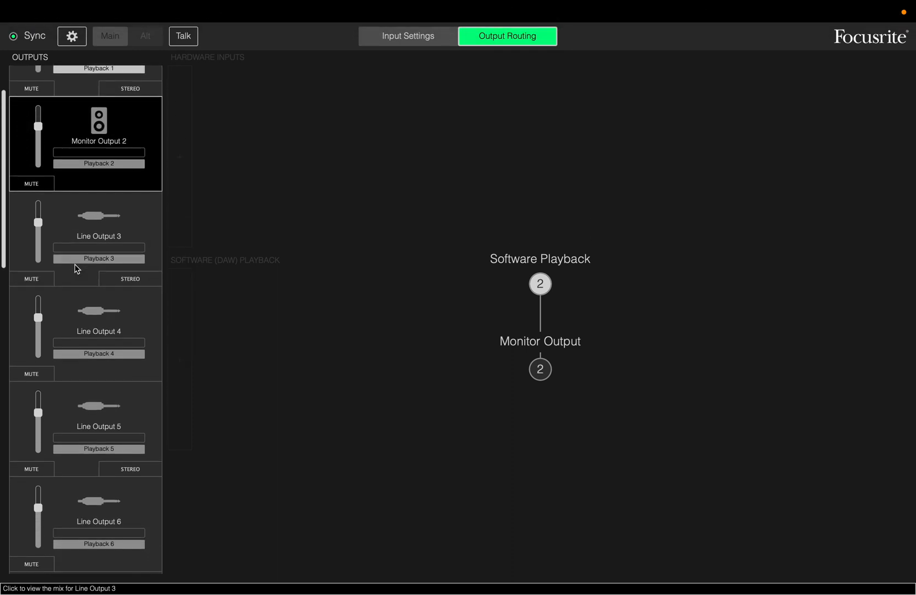
scroll(76, 267, "down", 15)
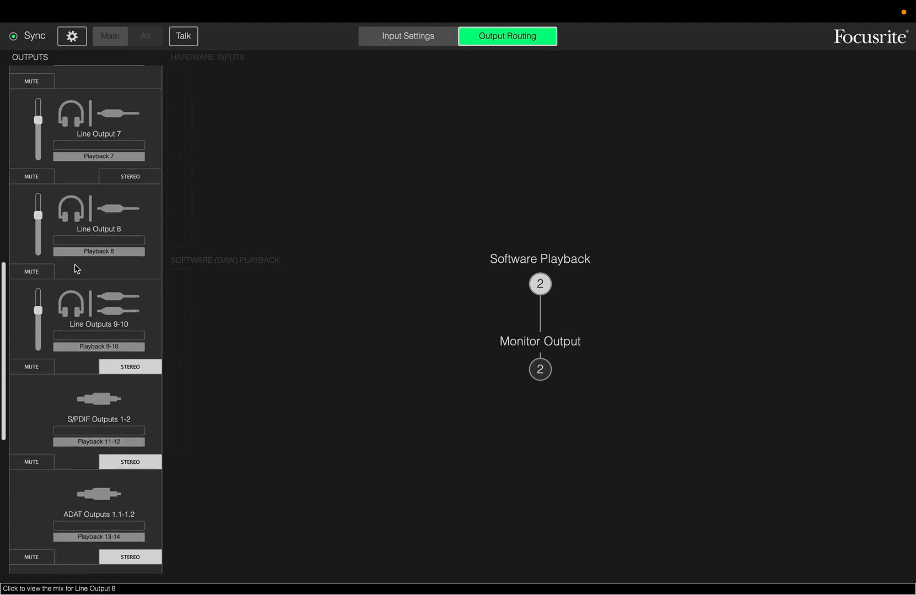
key("ctrl+Right")
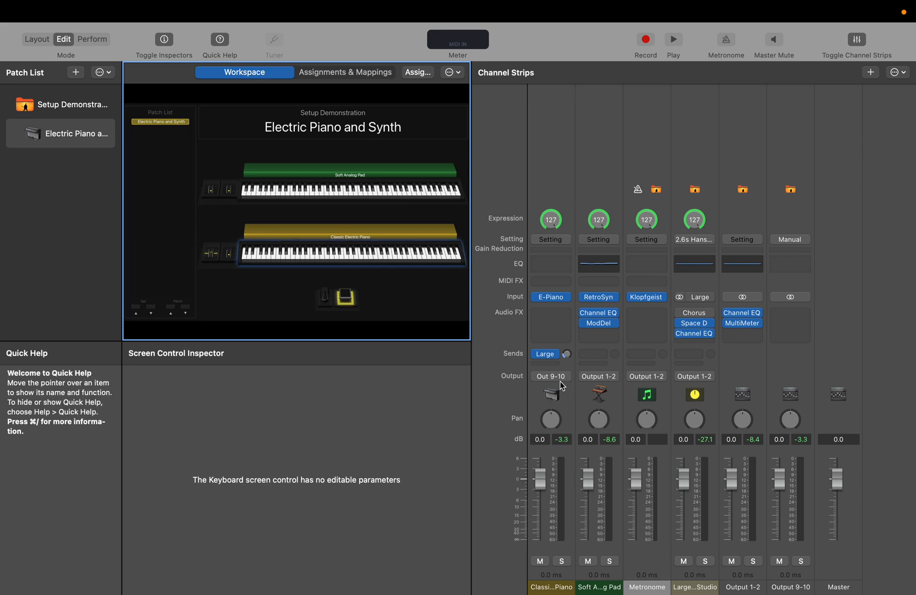
left_click(605, 389)
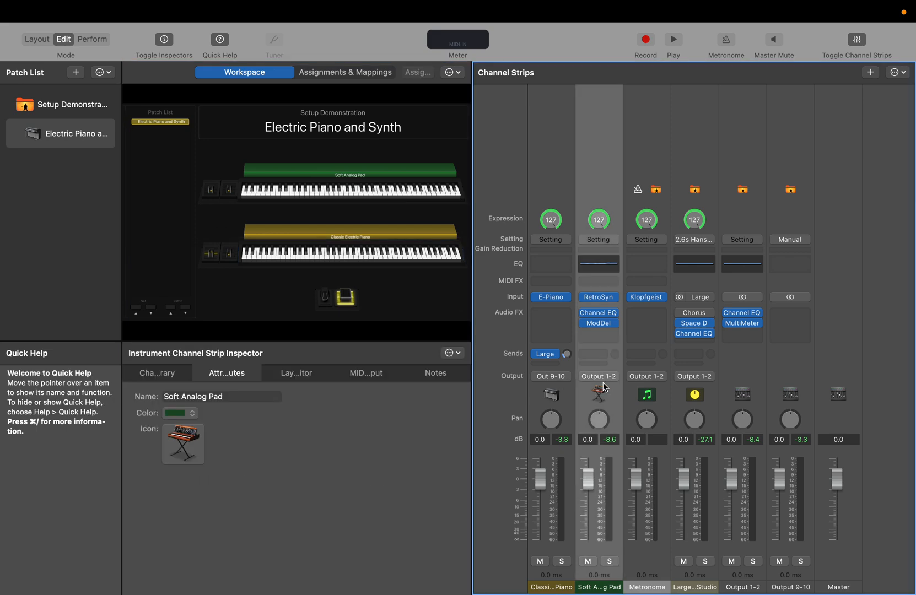
left_click(604, 382)
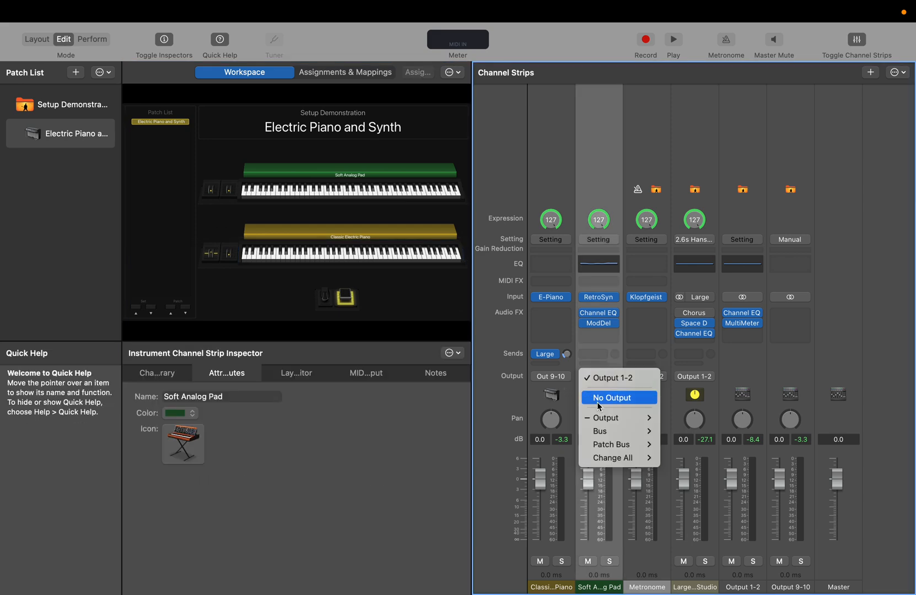
mouse_move(601, 422)
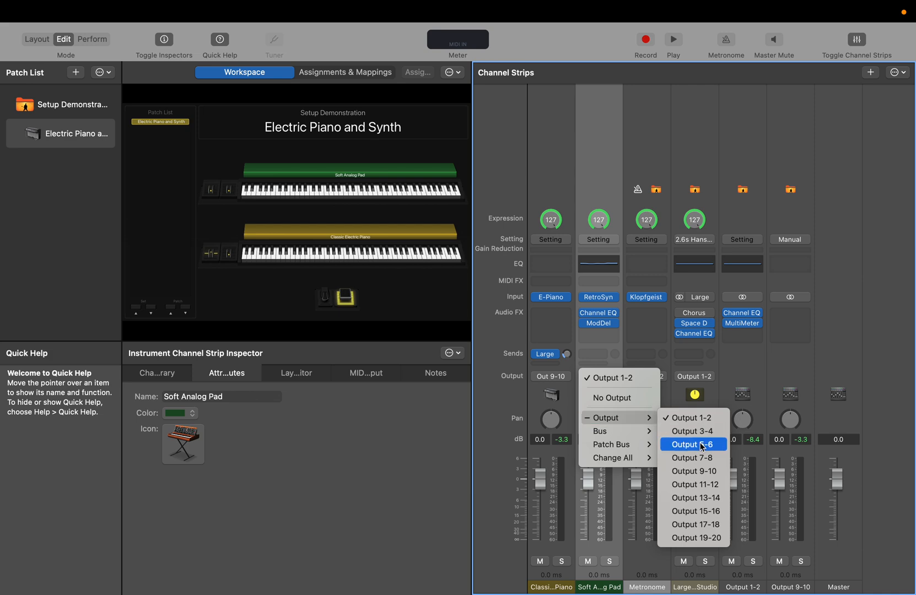
left_click(697, 471)
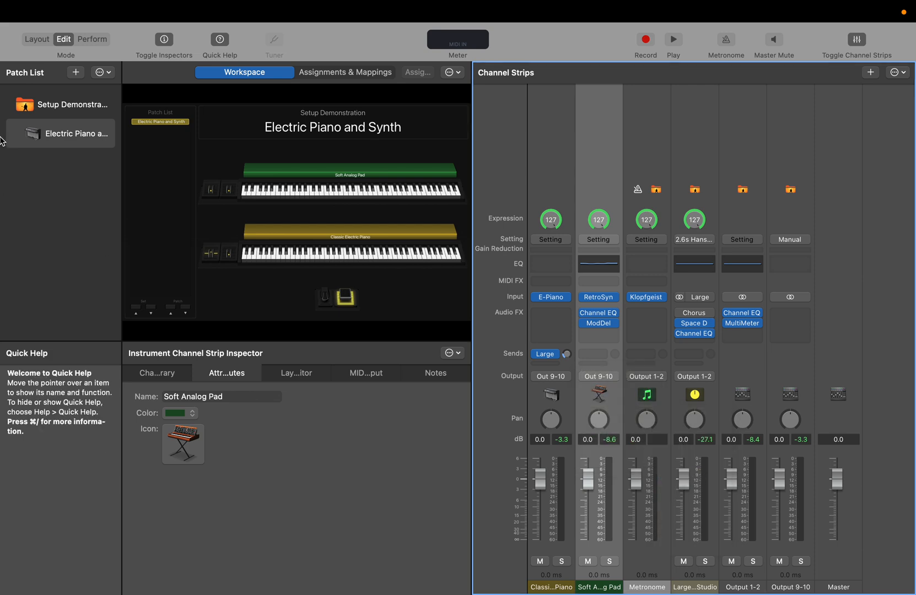
Step: Create one concert-level software instrument channel strip with Keyboard 1 as input and Output 1-2 as output
left_click(38, 115)
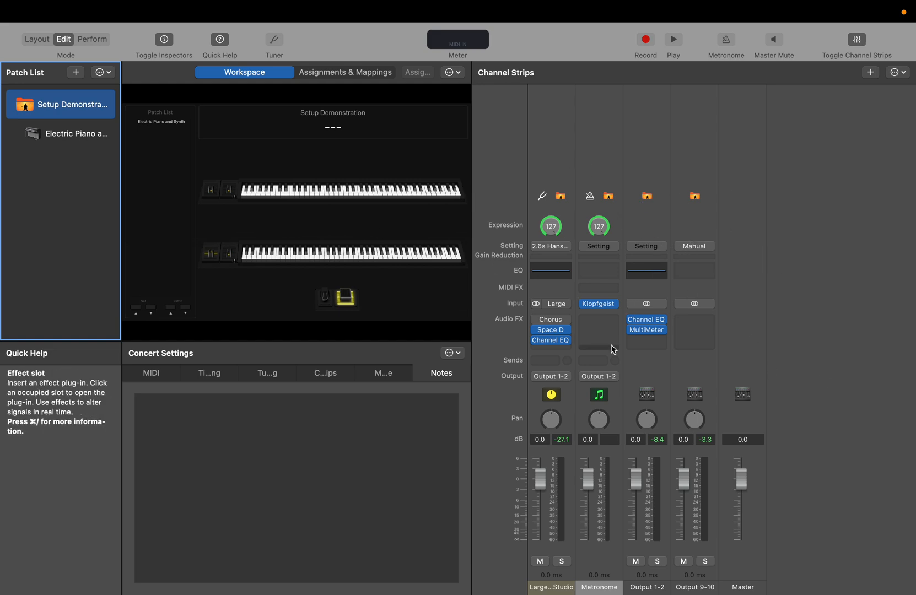
left_click(870, 72)
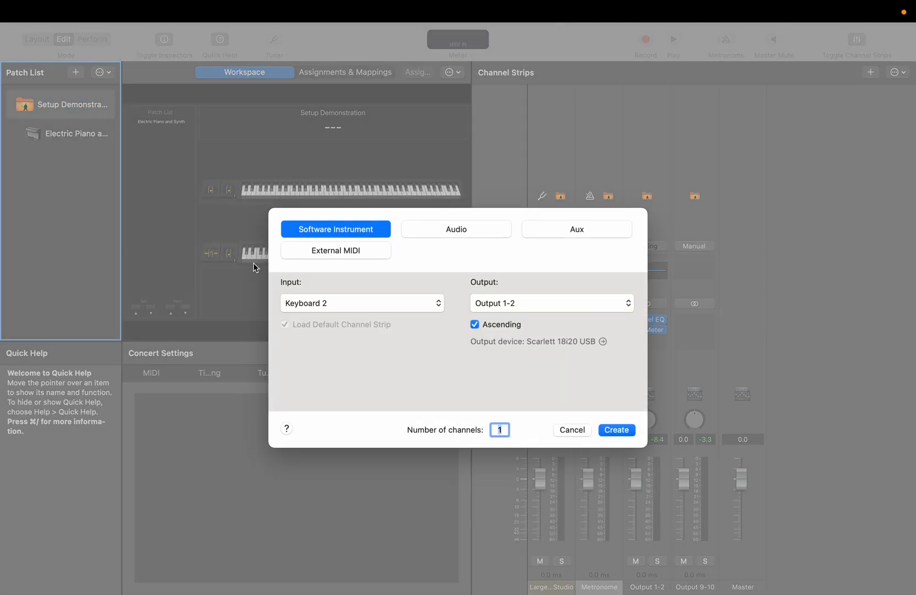
left_click(333, 305)
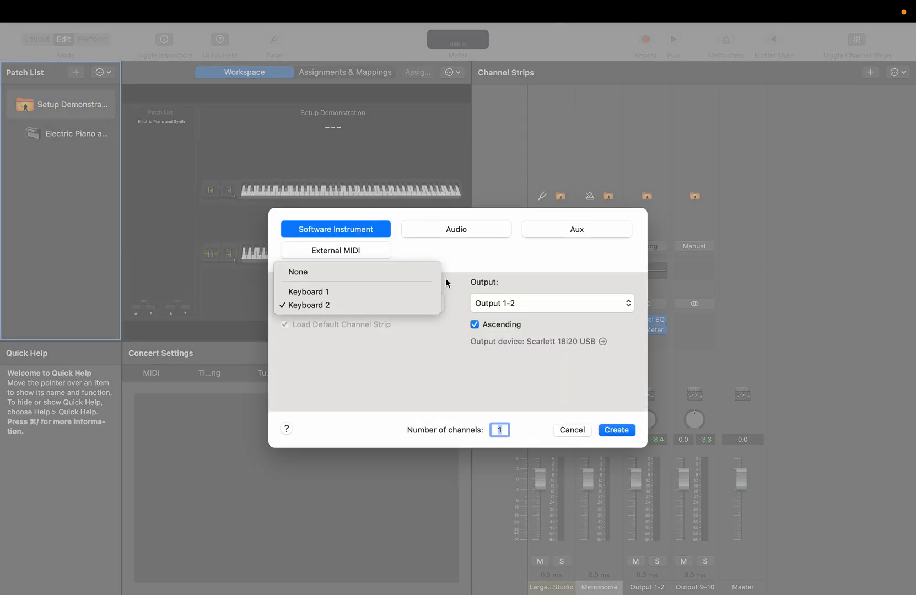
left_click(466, 283)
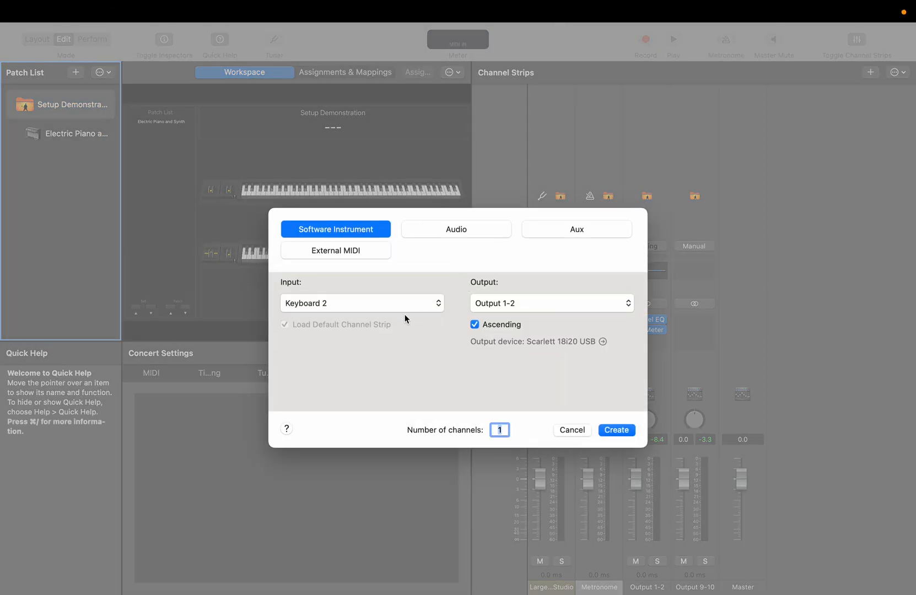
left_click(386, 304)
left_click(351, 294)
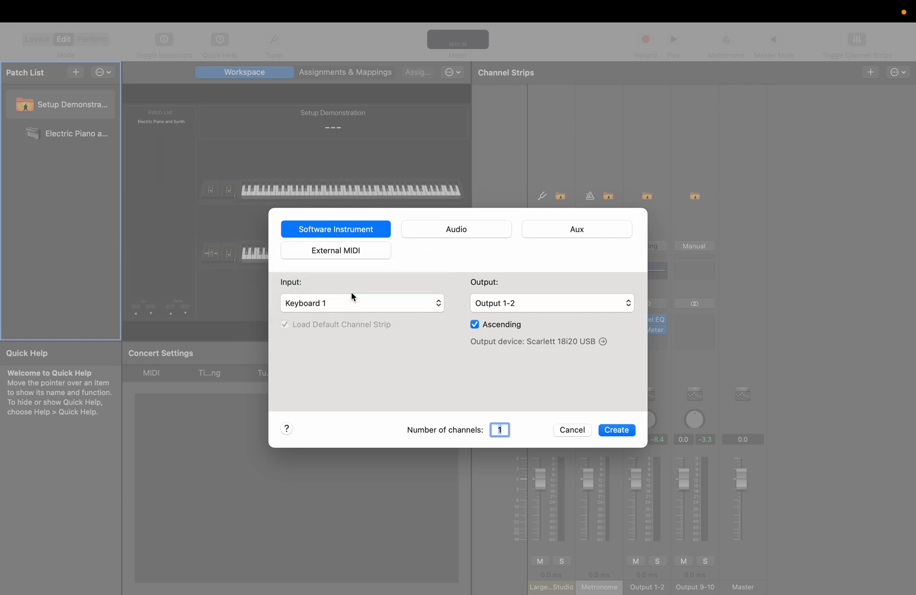
left_click(626, 433)
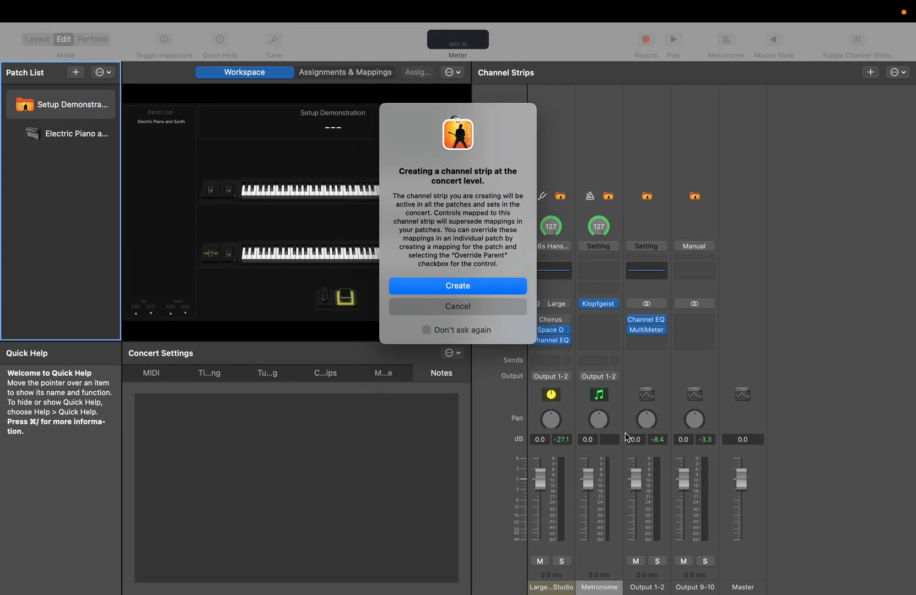
left_click(441, 287)
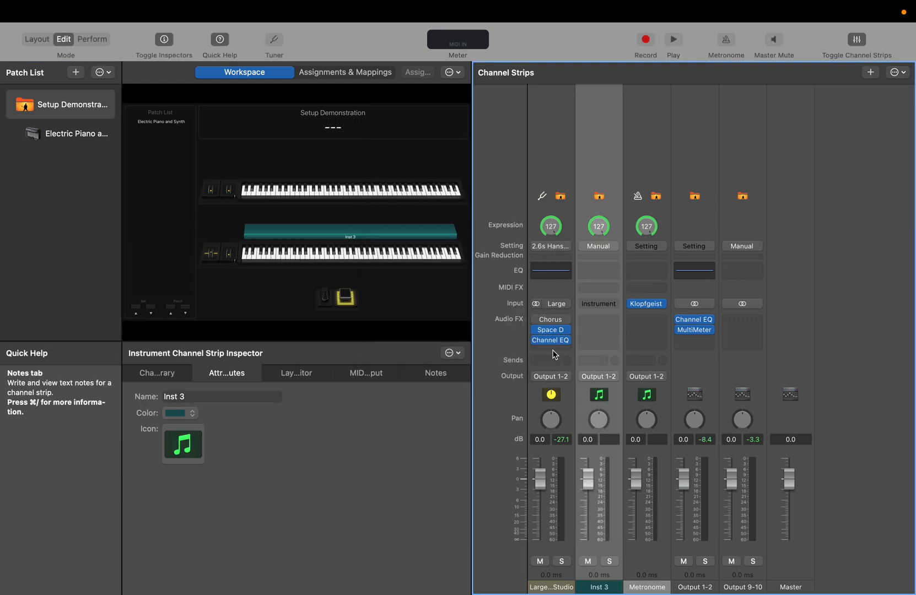
Step: Route the new concert-level software instrument strip to mono Output 1
left_click(600, 377)
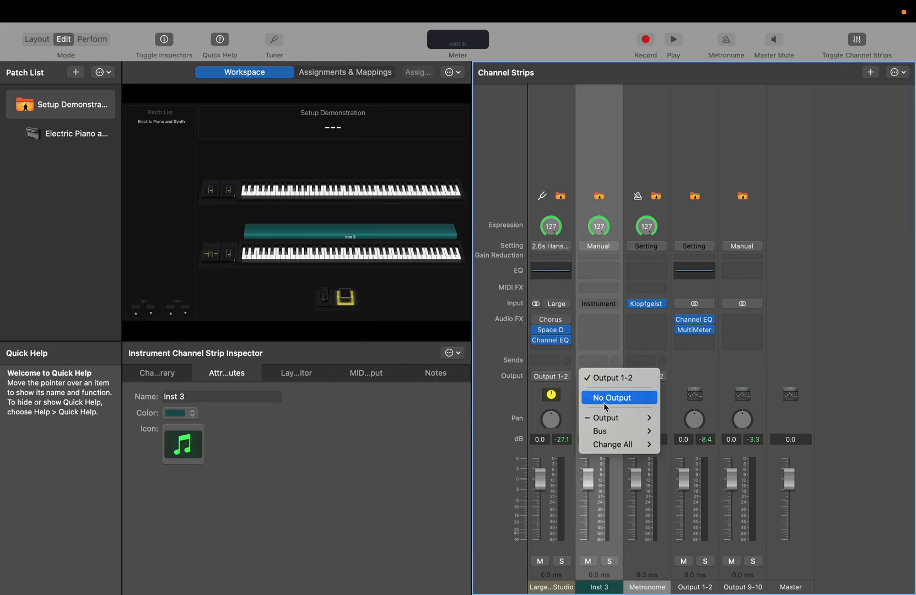
mouse_move(611, 423)
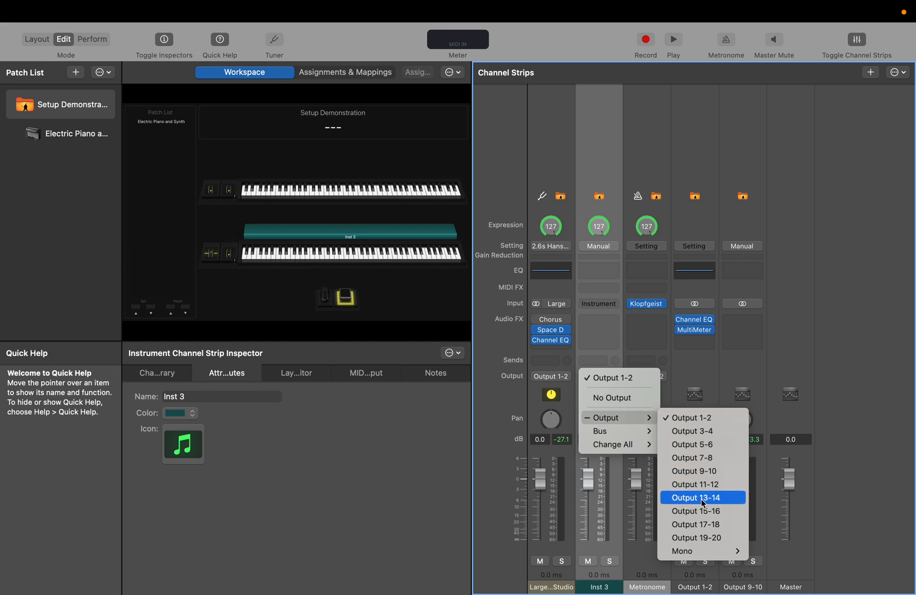
mouse_move(706, 552)
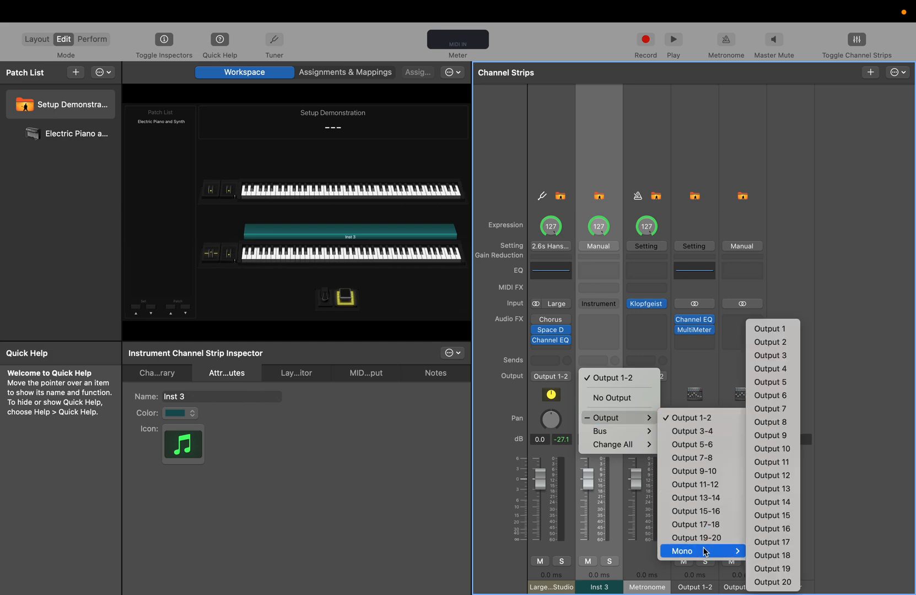
left_click(777, 330)
Step: Rename the new software instrument strip Marimba 1 and change its color to red
double_click(603, 587)
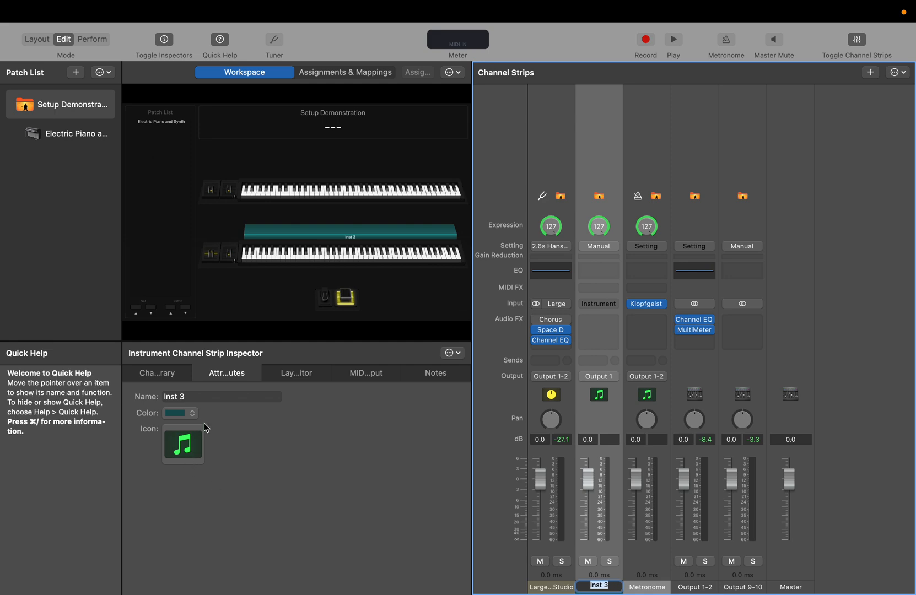
left_click(193, 397)
key("BackSpace")
key("BackSpace")
type("Marimba 1")
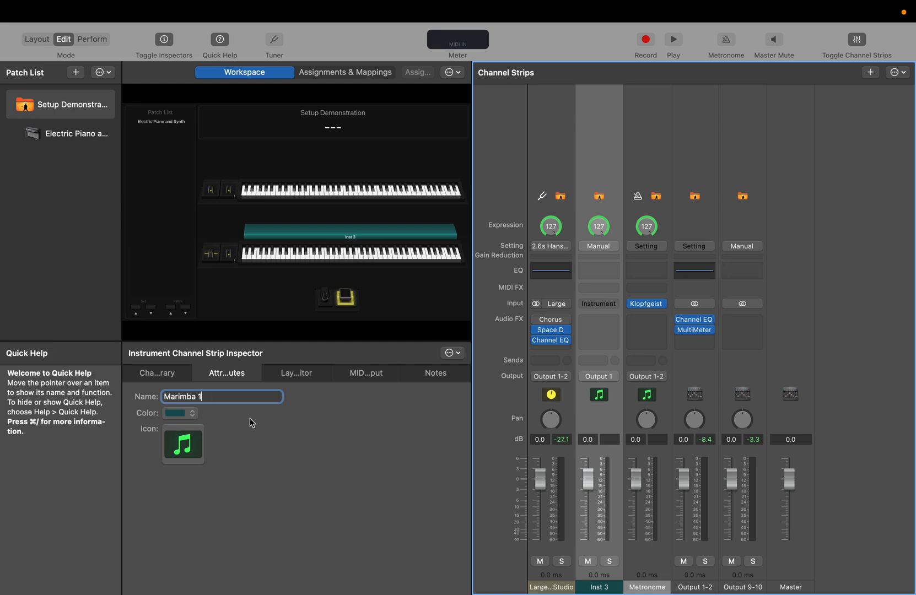
left_click(187, 415)
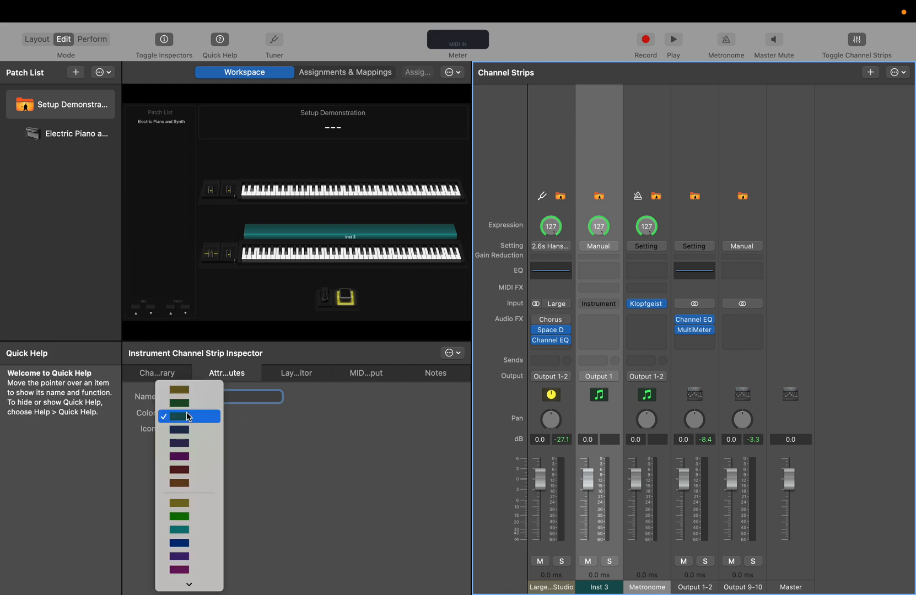
mouse_move(197, 588)
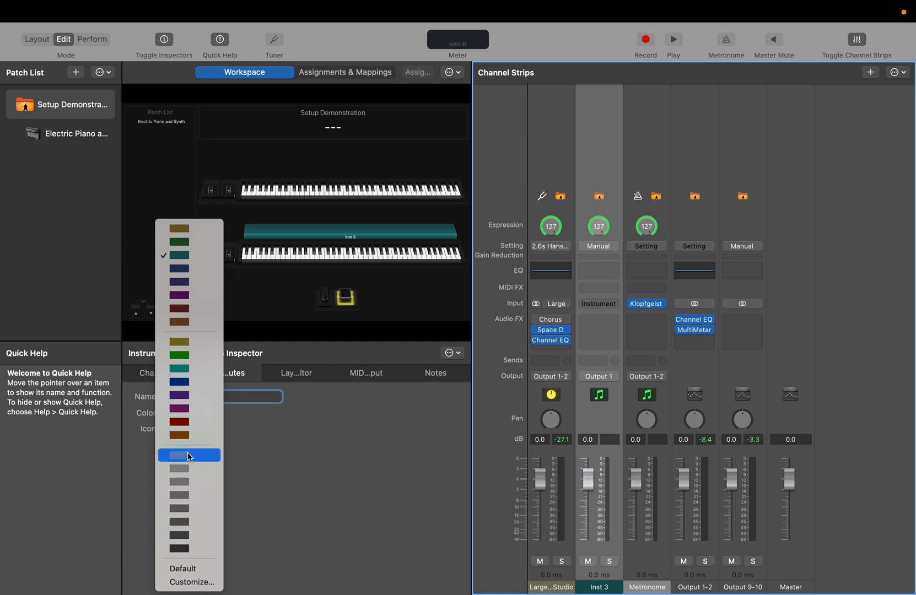
left_click(187, 424)
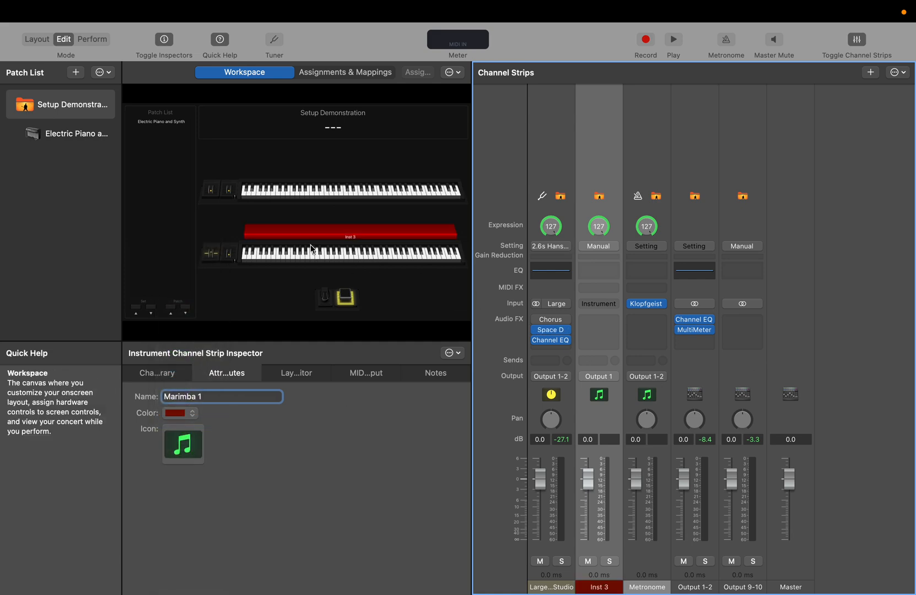
left_click(585, 304)
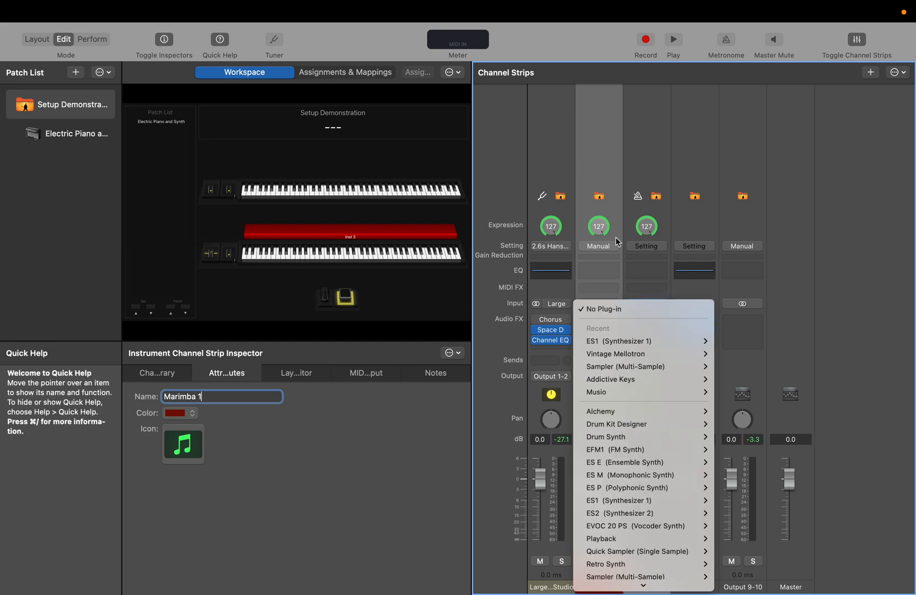
left_click(600, 141)
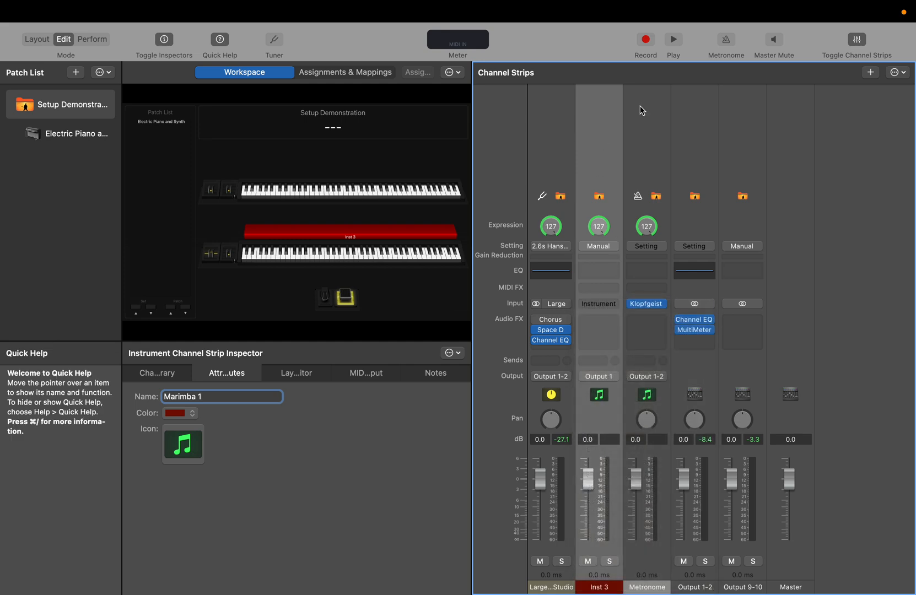
Step: Create one concert-level audio channel strip with Input 1 as input, Output 1-2 as output and feedback protection enabled
left_click(872, 74)
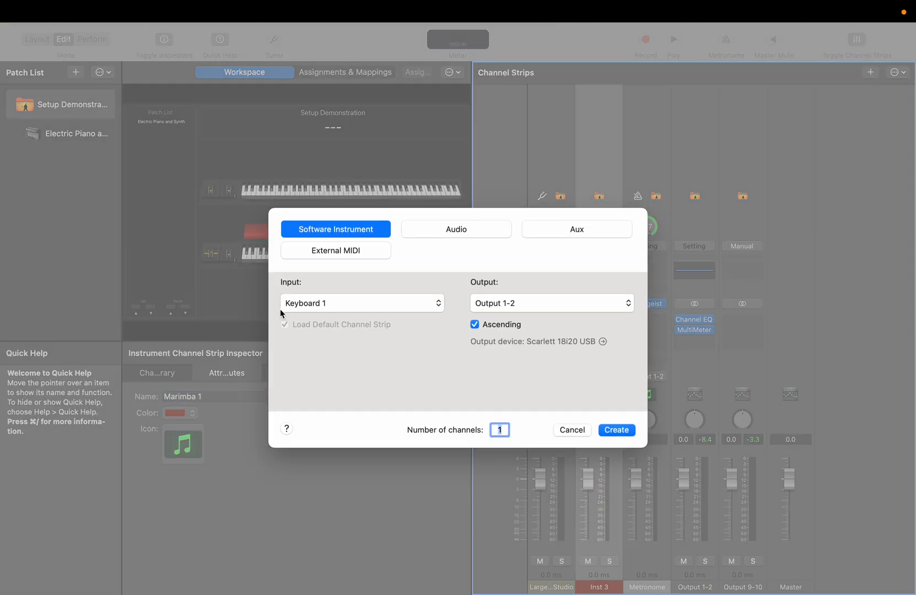
left_click(453, 229)
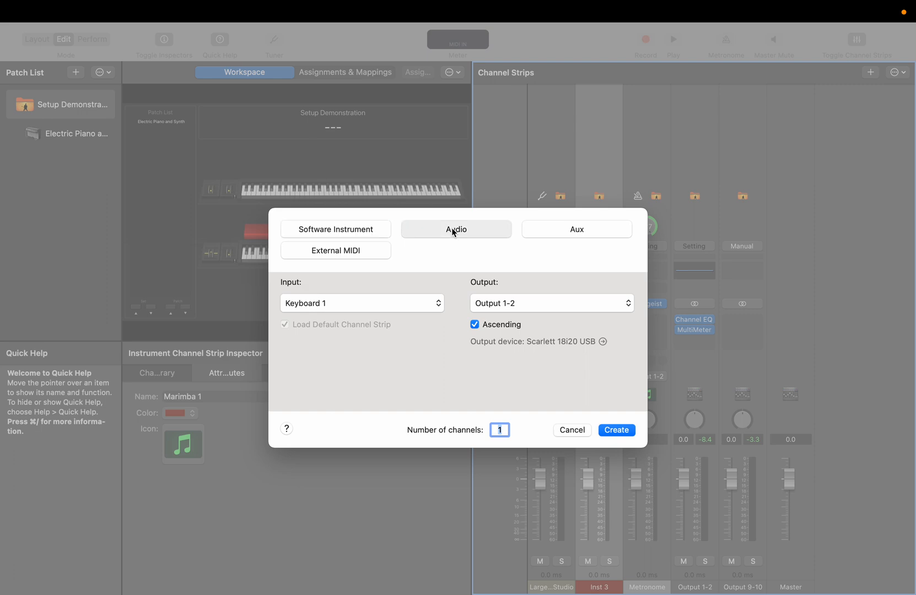
left_click(332, 303)
left_click(321, 319)
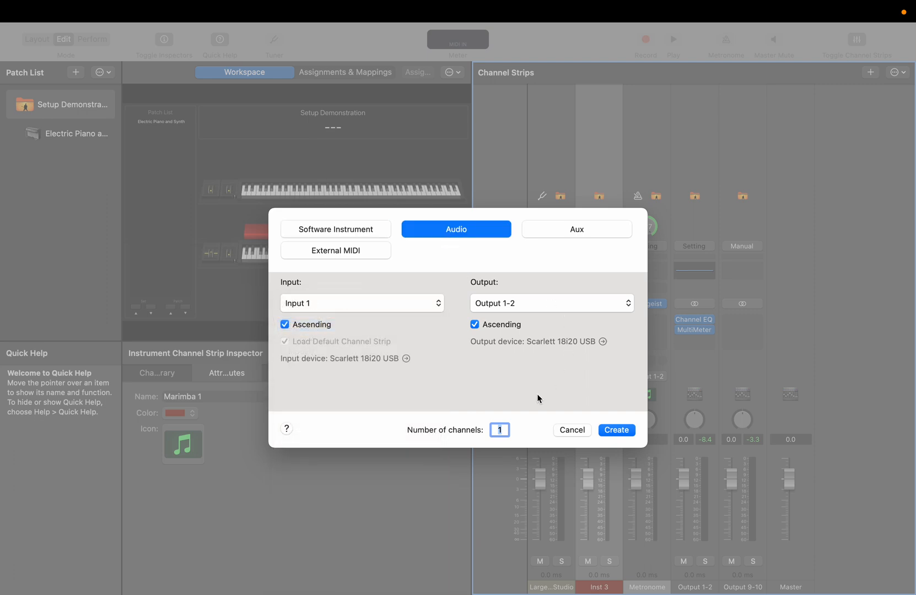
left_click(624, 431)
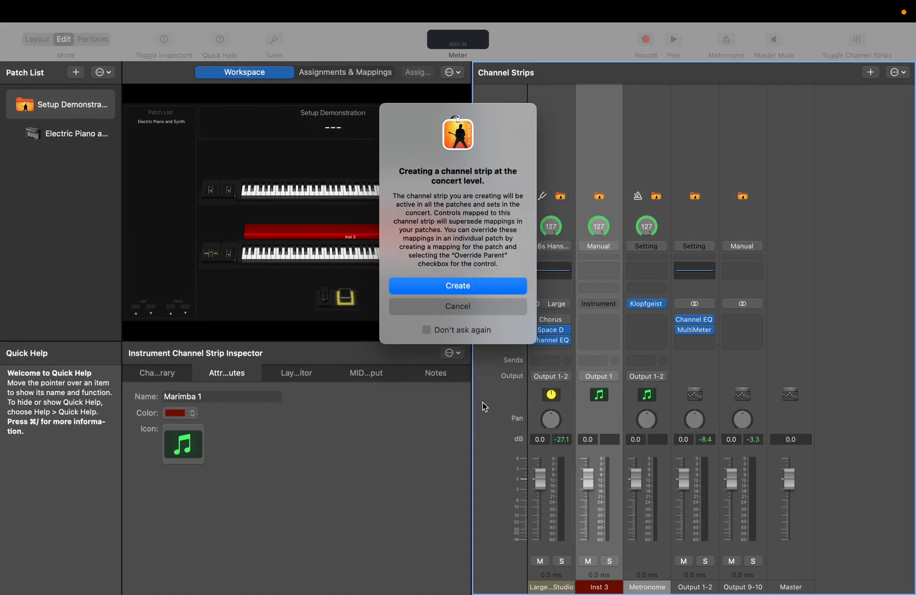
left_click(480, 285)
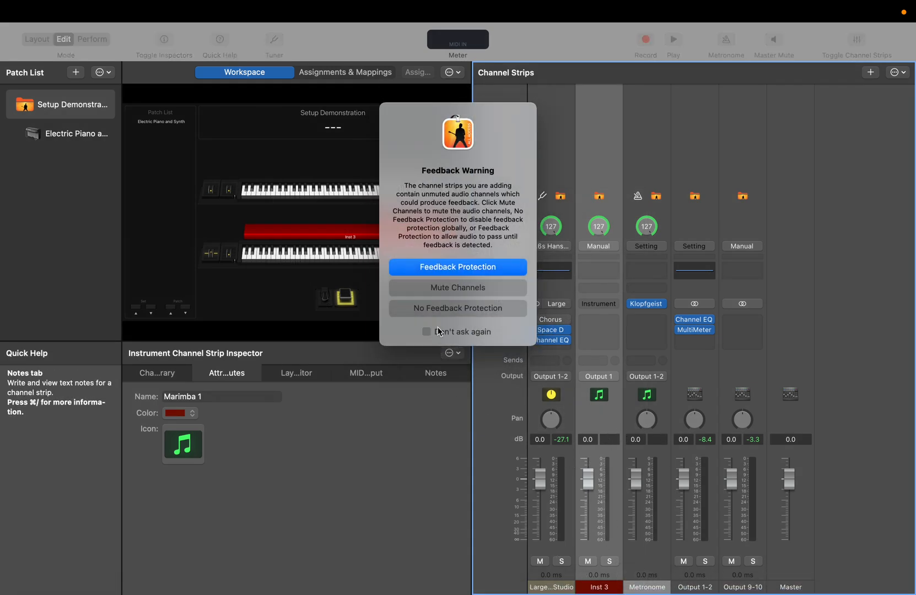
left_click(462, 268)
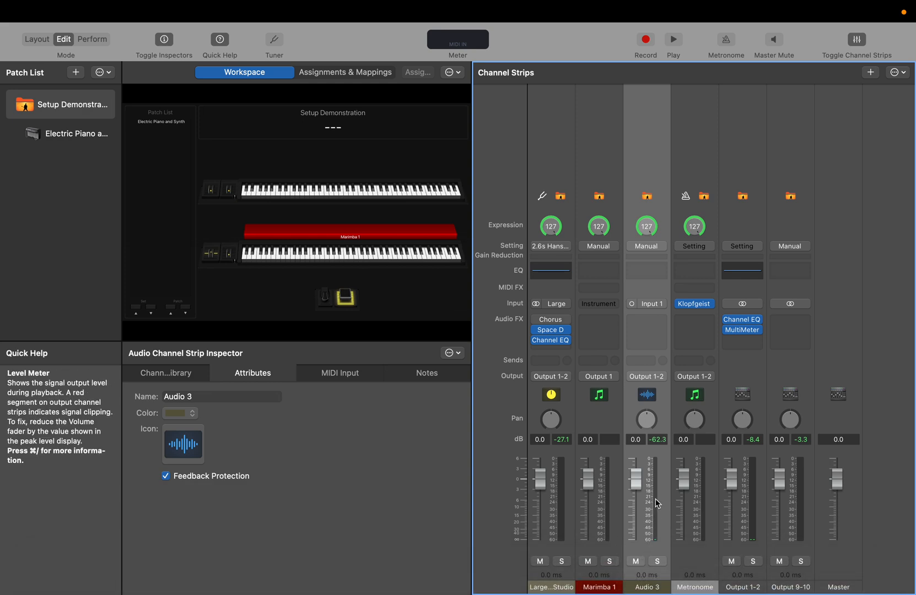
Step: Route the new audio channel strip to mono Output 1
left_click(647, 377)
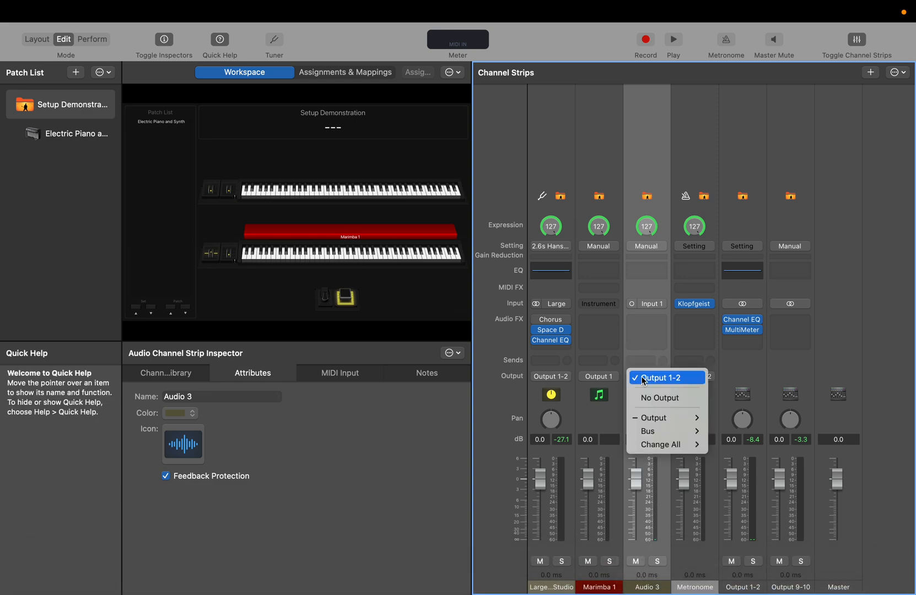
mouse_move(666, 419)
mouse_move(742, 551)
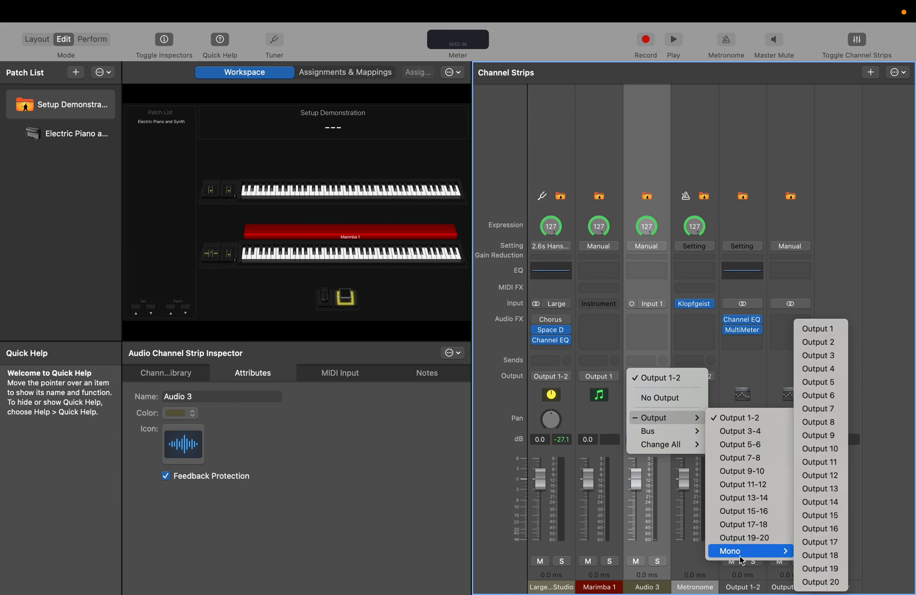
left_click(819, 329)
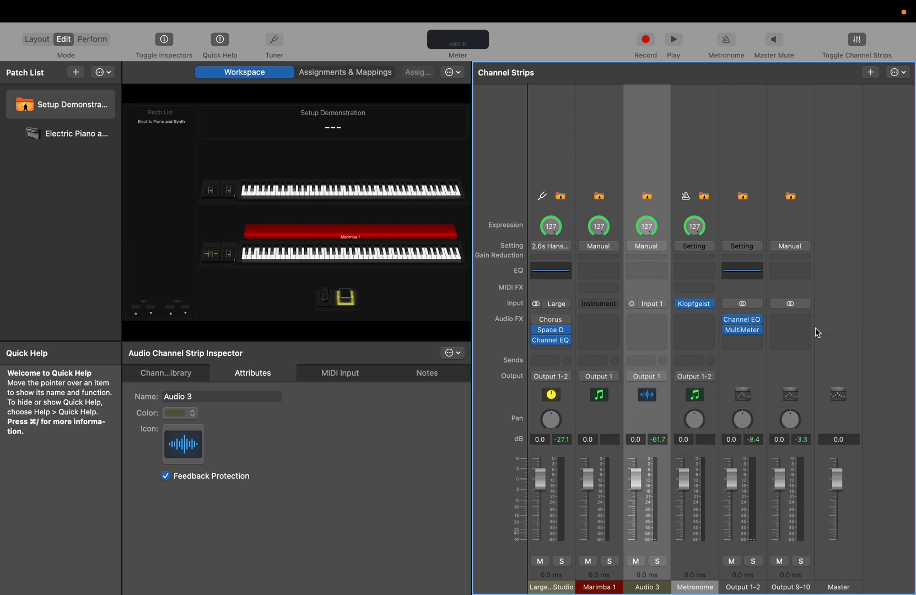
Step: Delete the Marimba 1 software instrument channel strip
left_click(600, 158)
key("Delete")
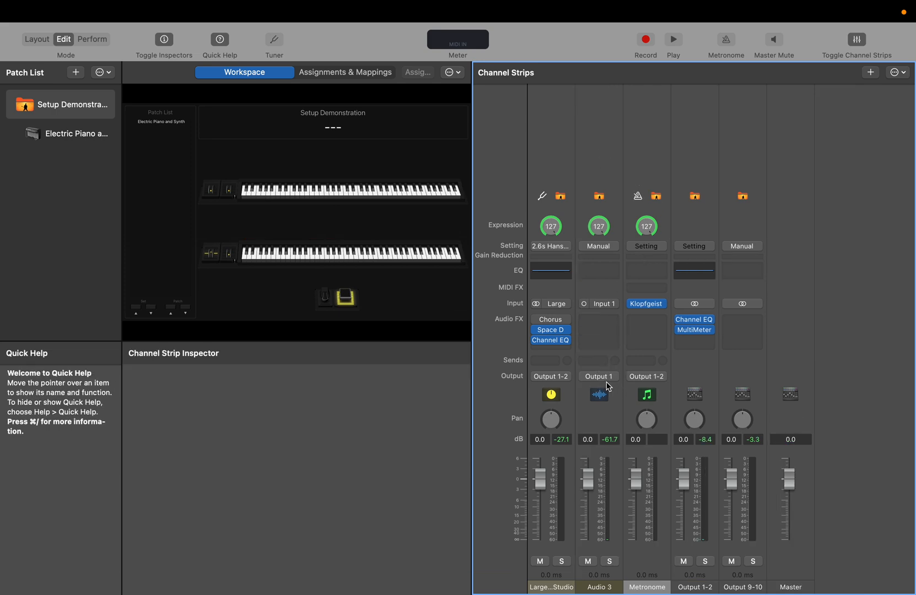
Step: Rename the concert-level audio channel strip Marimba
left_click(600, 585)
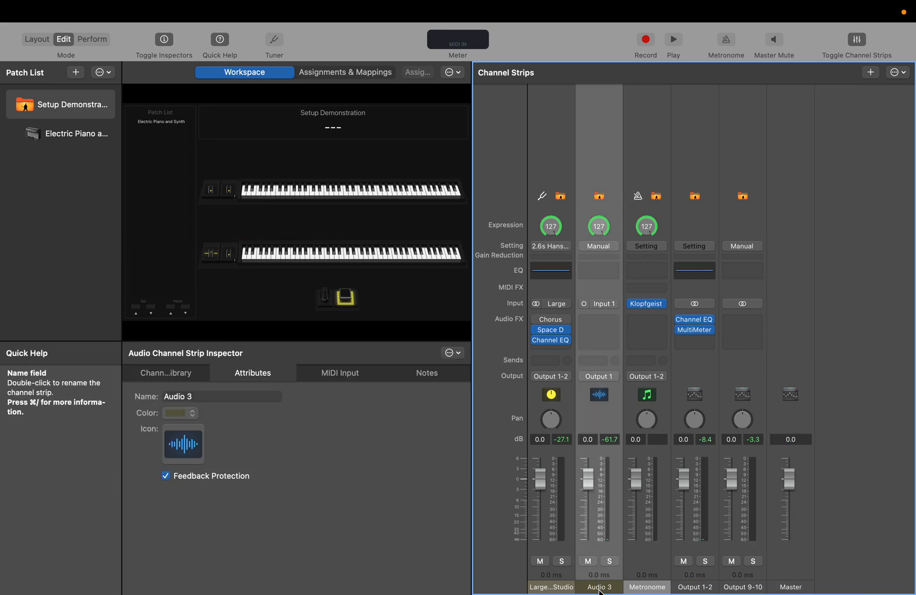
left_click(205, 397)
key("BackSpace")
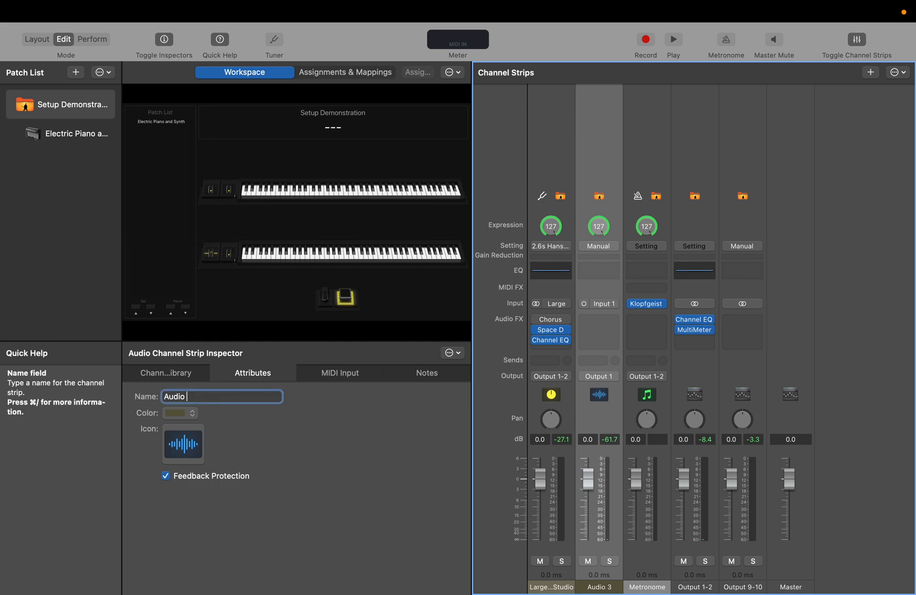
key("BackSpace")
key("BackSpace")
key("BackSpace")
key("BackSpace")
key("BackSpace")
type("Marimba")
Step: Give the Marimba strip the marimba icon from the Percussion category and a red color
left_click(194, 442)
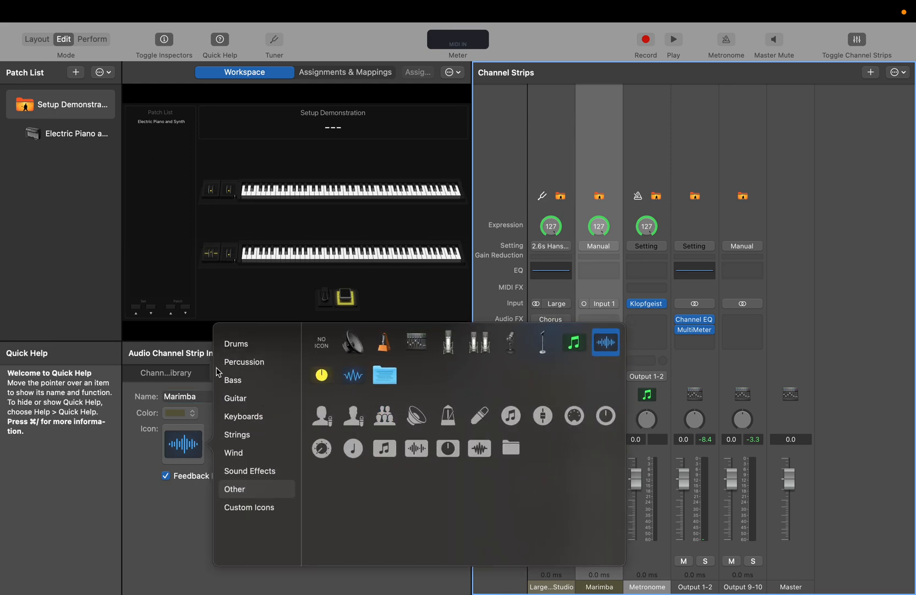
left_click(240, 418)
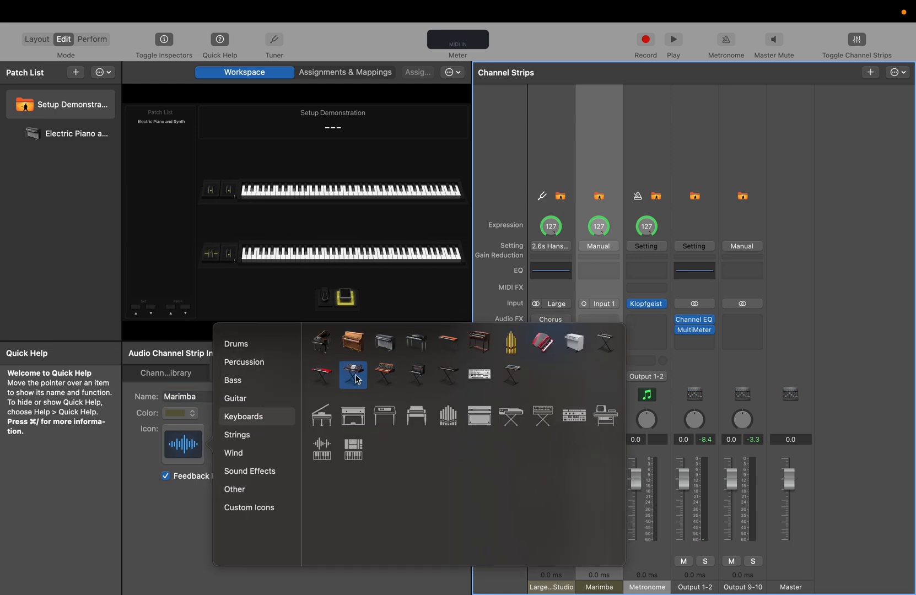
left_click(248, 366)
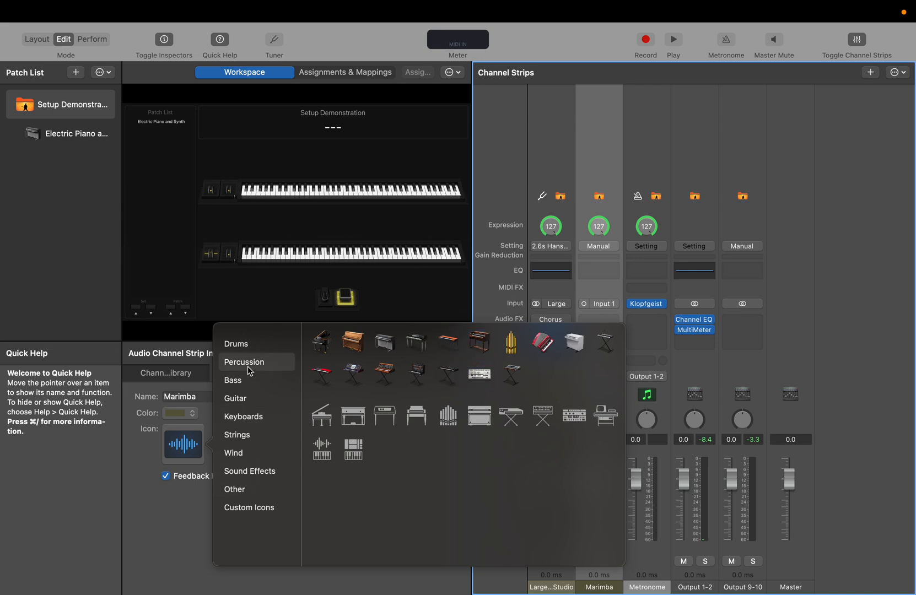
left_click(536, 408)
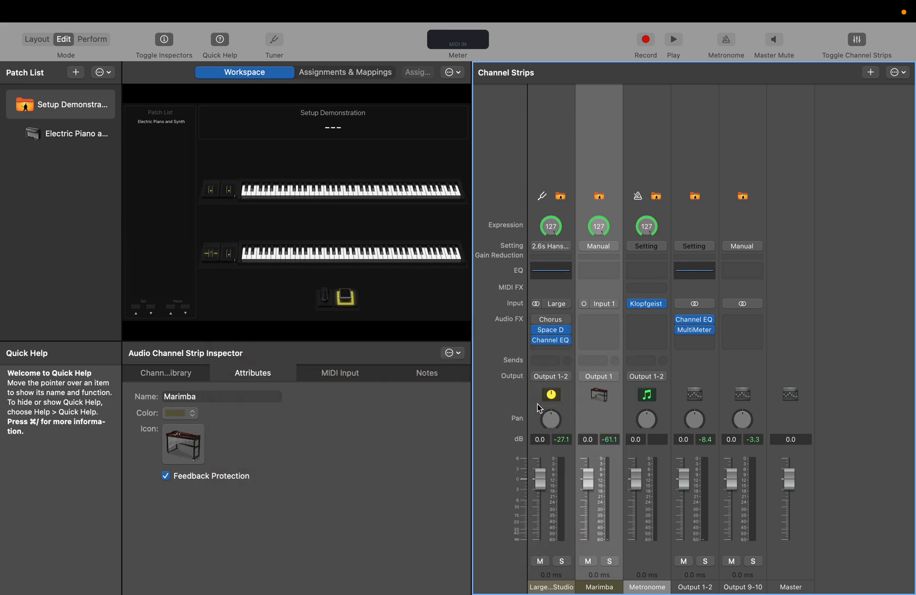
left_click(182, 414)
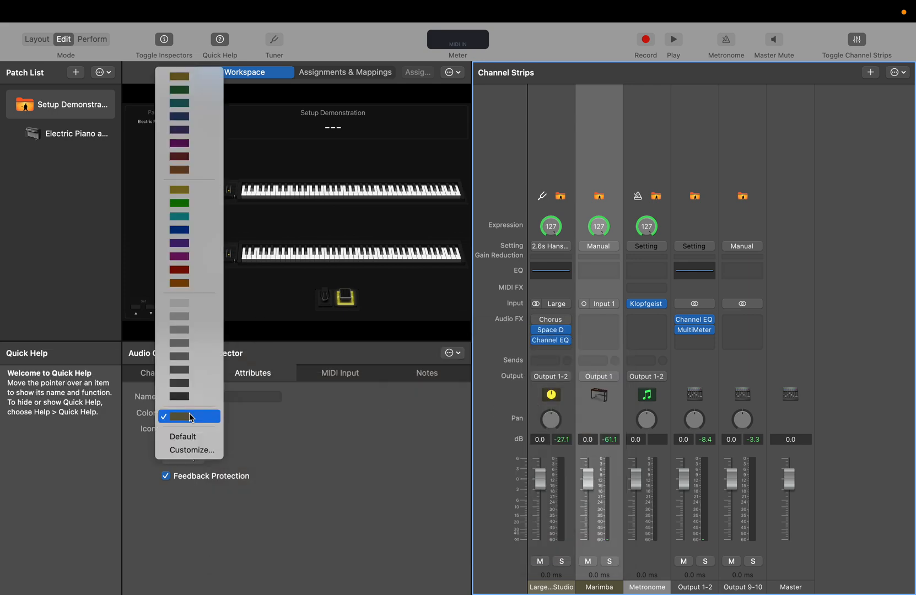
left_click(186, 269)
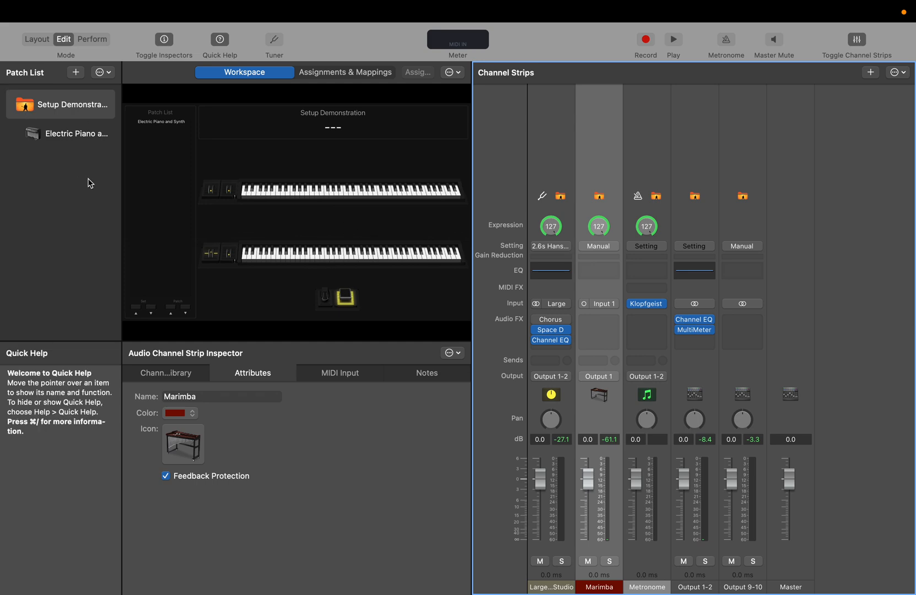
Step: In the Electric Piano and Synth patch, set the Metronome channel strip's output to No Output
left_click(69, 135)
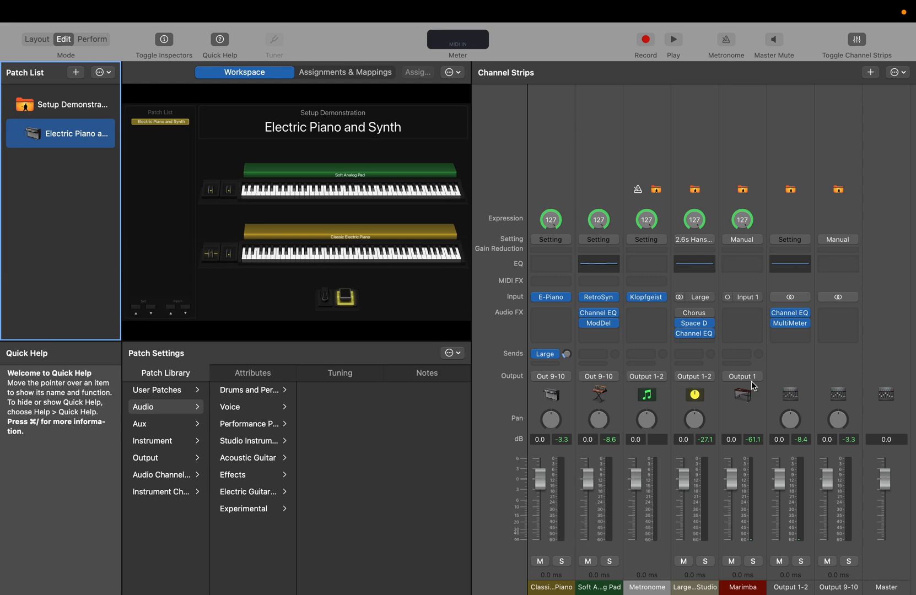
left_click(634, 378)
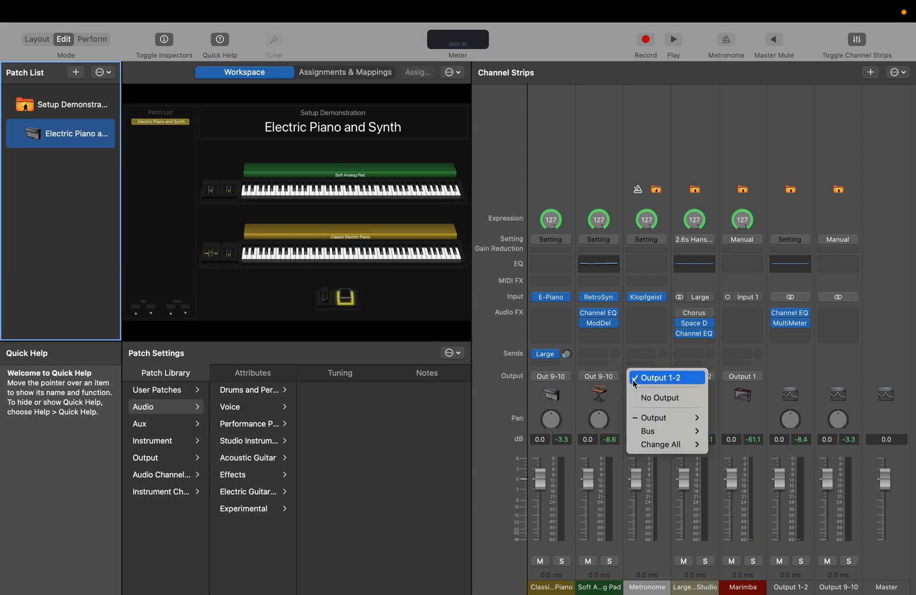
key("Escape")
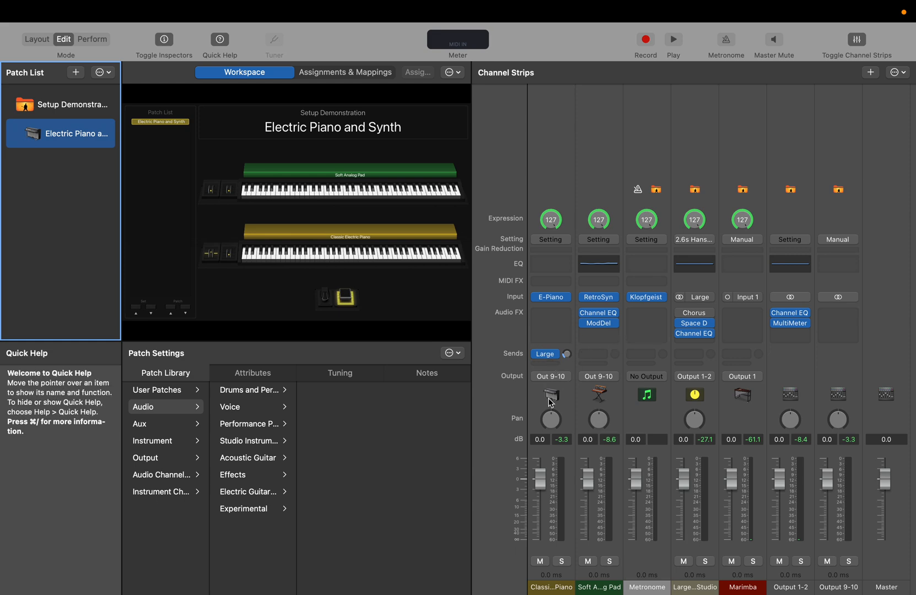
Step: Route the Large Studio reverb aux channel strip to Output 9-10
left_click(690, 380)
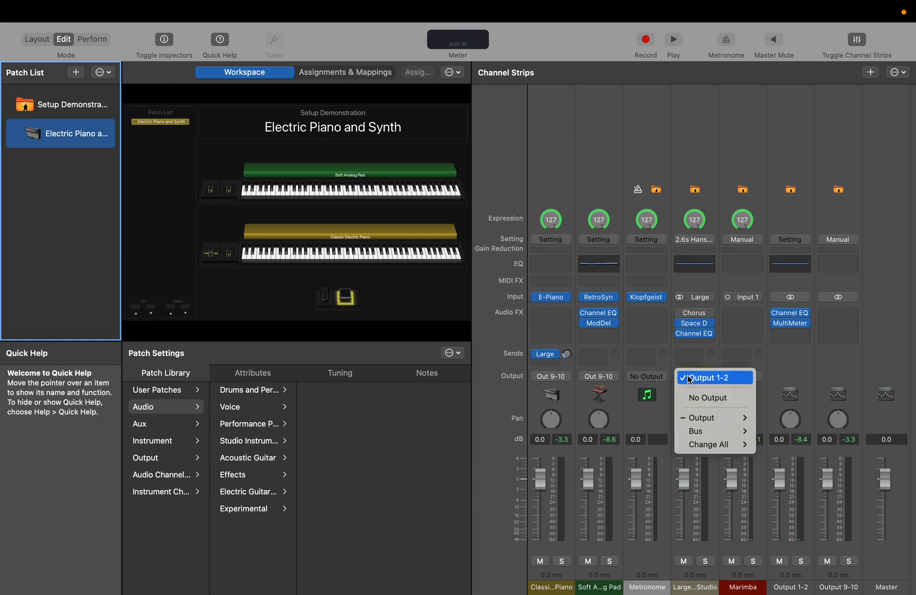
mouse_move(702, 418)
left_click(787, 471)
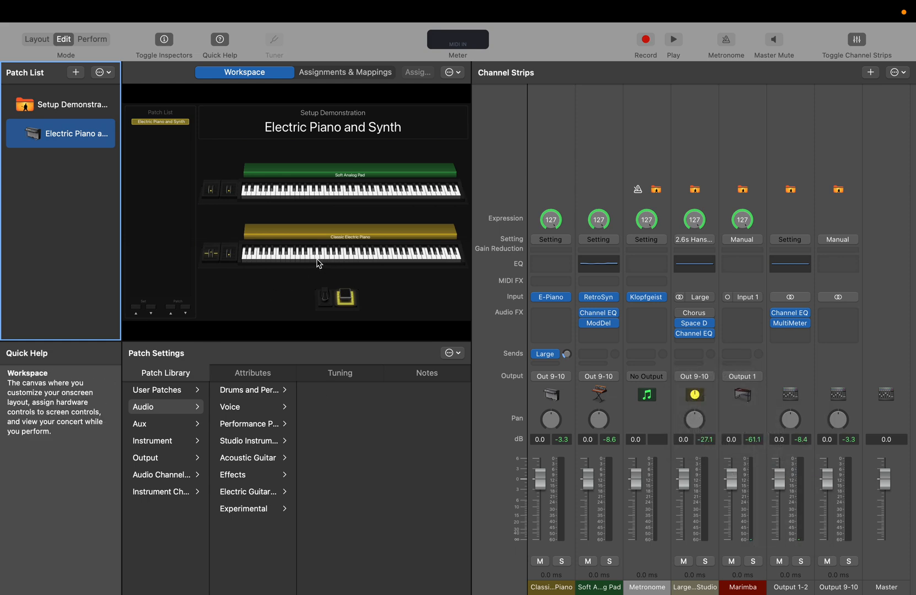
Step: Play notes on the onscreen Classic Electric Piano keyboard and check the level meters of the patch strips and Output 9-10
left_click(317, 259)
left_click_drag(317, 260, 393, 259)
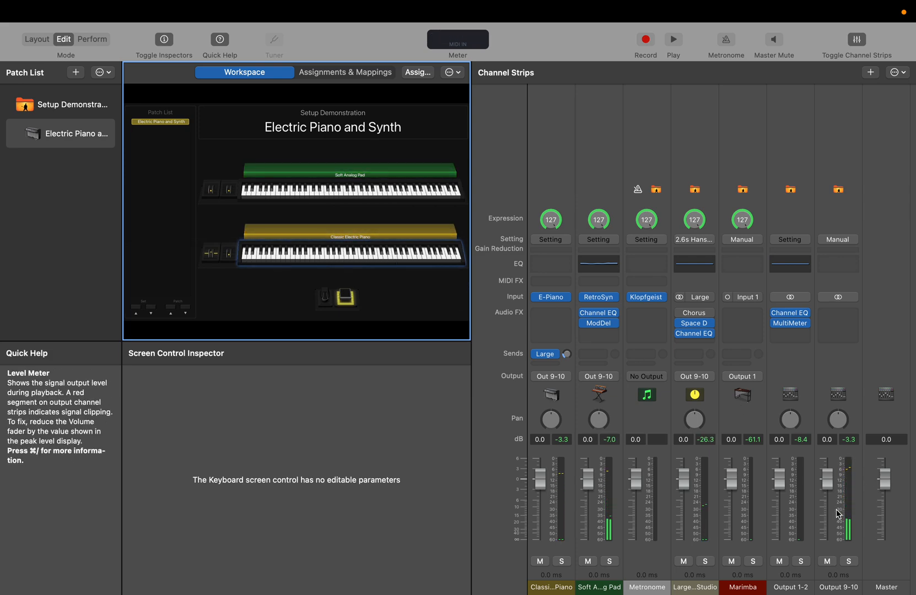
left_click_drag(339, 260, 337, 259)
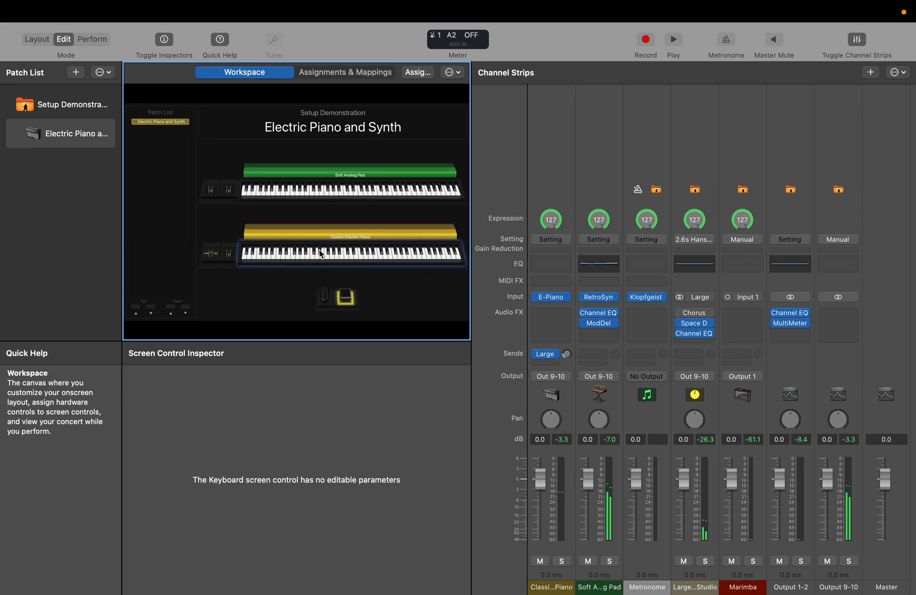
Step: In Layout mode, assign the upper onscreen keyboard's MIDI port to JUNO-DS
left_click(33, 46)
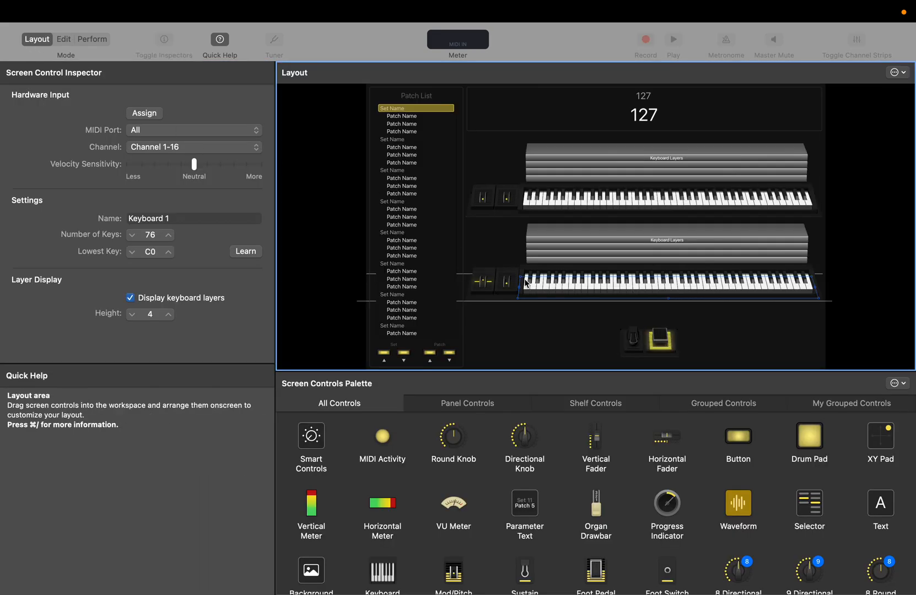
left_click(560, 207)
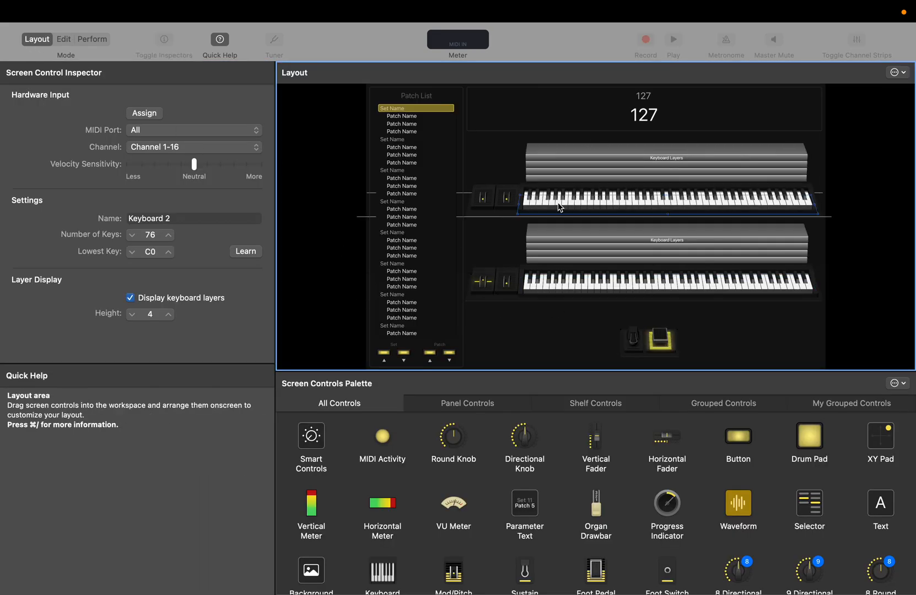
left_click(147, 138)
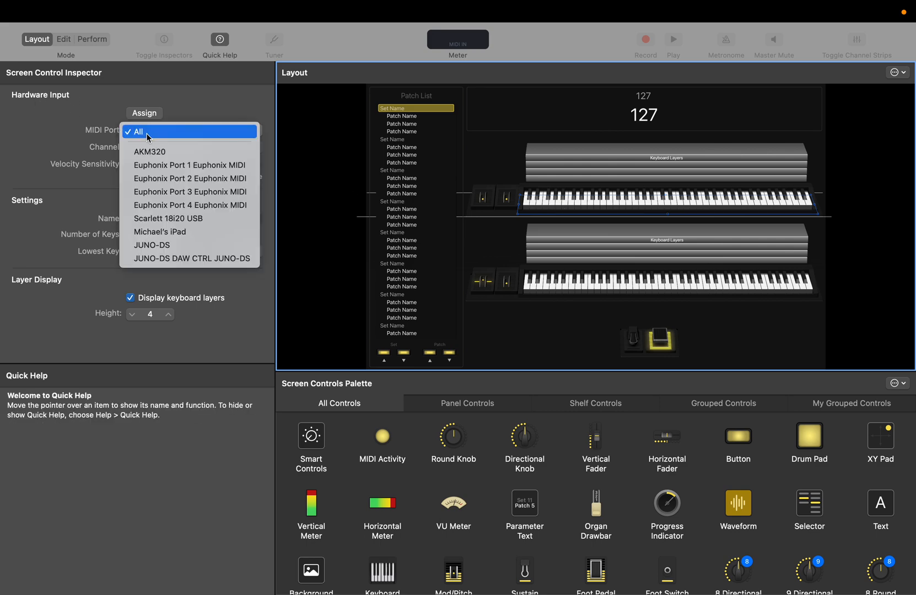
left_click(173, 251)
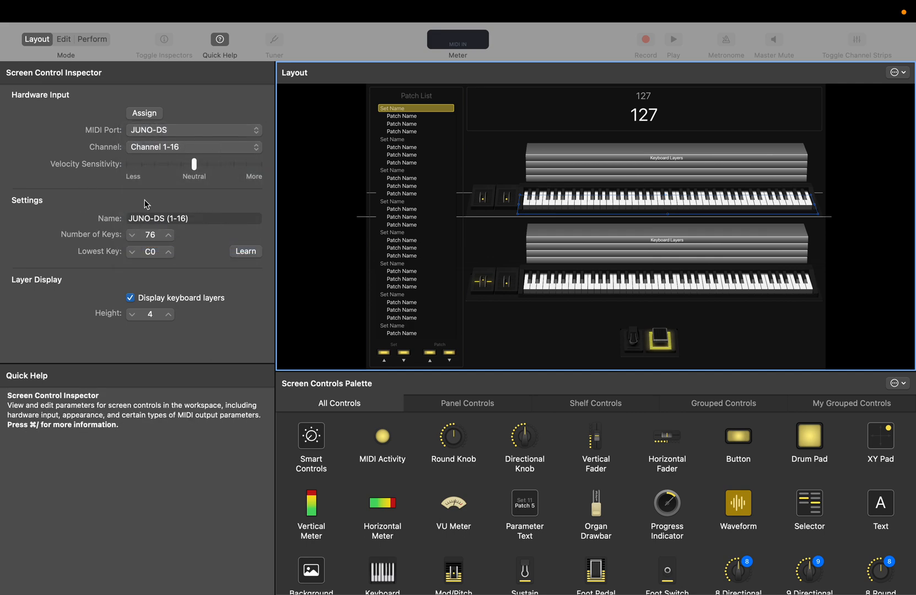
Step: Reduce the upper JUNO-DS keyboard to 61 keys
left_click(134, 238)
left_click(134, 239)
left_click(134, 238)
left_click(134, 238)
left_click(134, 238)
left_click(134, 238)
left_click(134, 238)
left_click(134, 238)
left_click(134, 238)
left_click(134, 238)
left_click(134, 238)
left_click(134, 238)
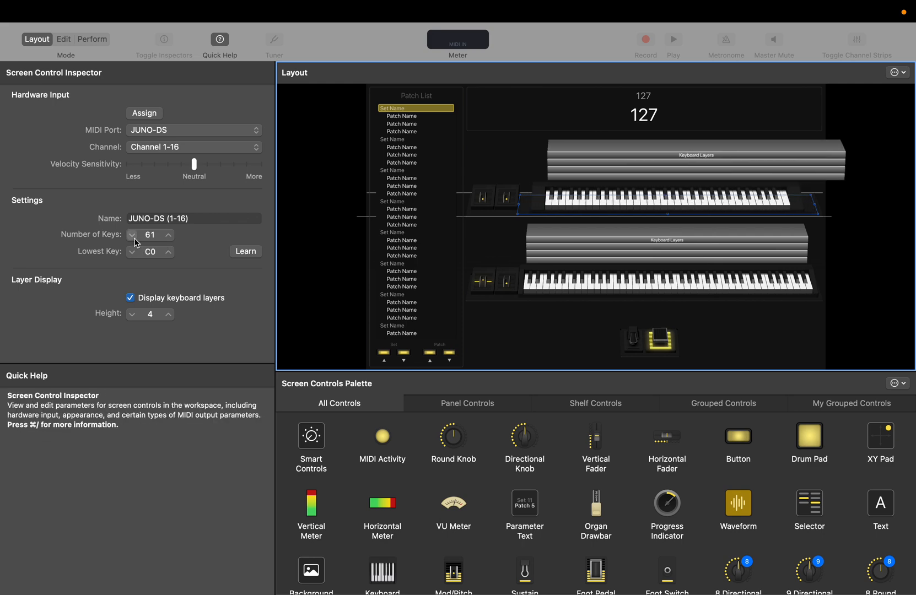
Step: Turn off keyboard layer display for the JUNO-DS keyboard and learn its lowest key as C1
left_click(208, 300)
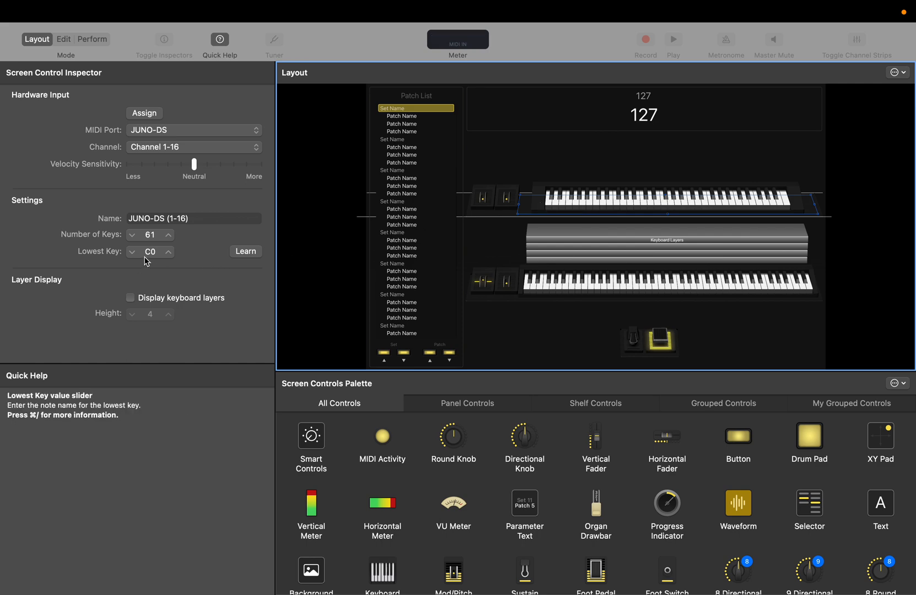
left_click(248, 255)
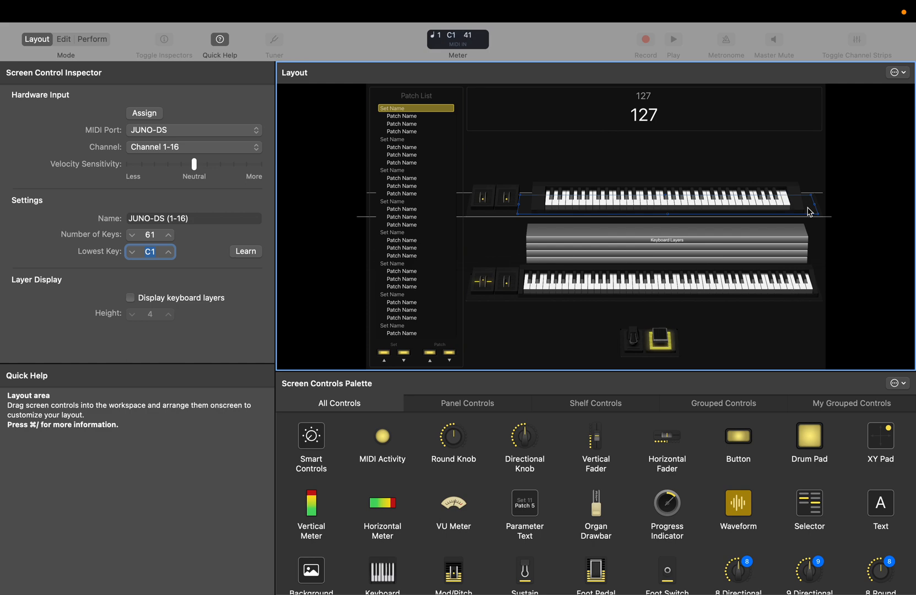
left_click(665, 160)
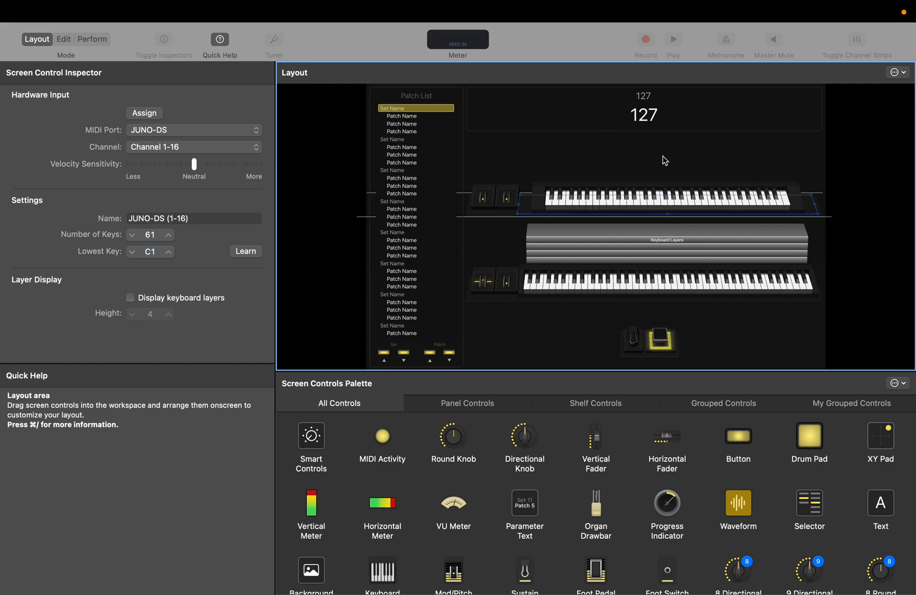
Step: Assign the lower onscreen keyboard's MIDI port to AKM320 and learn its lowest key as F2
left_click(568, 283)
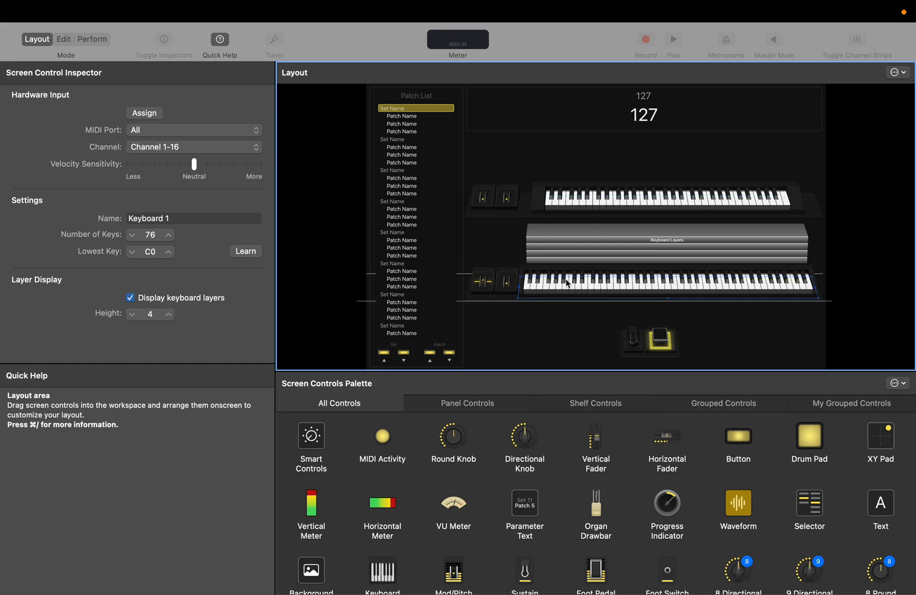
left_click(152, 135)
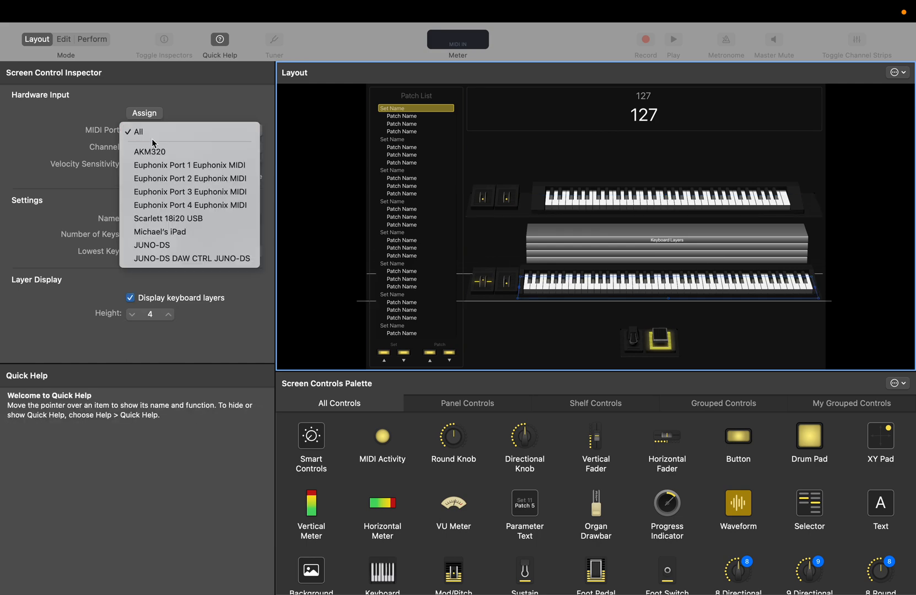
left_click(156, 152)
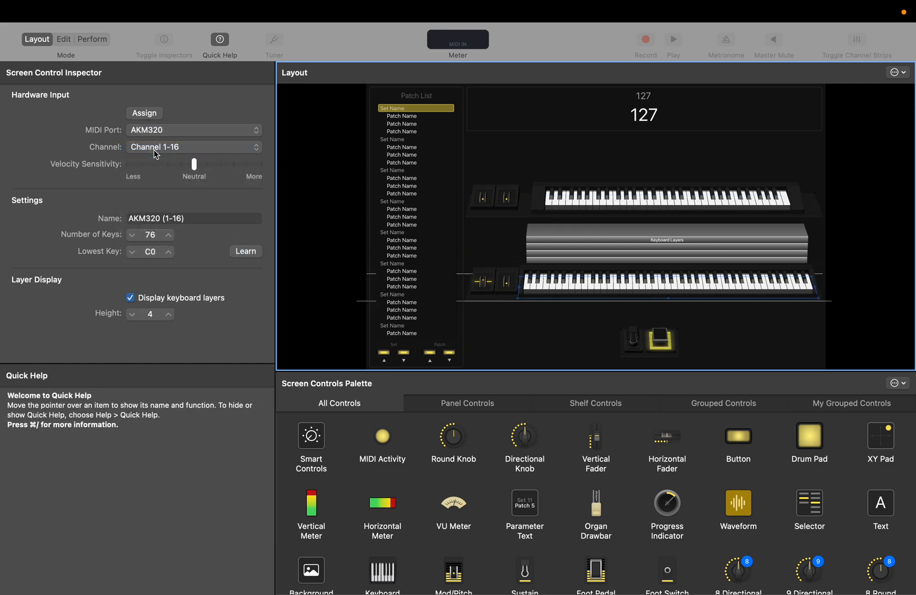
left_click(251, 256)
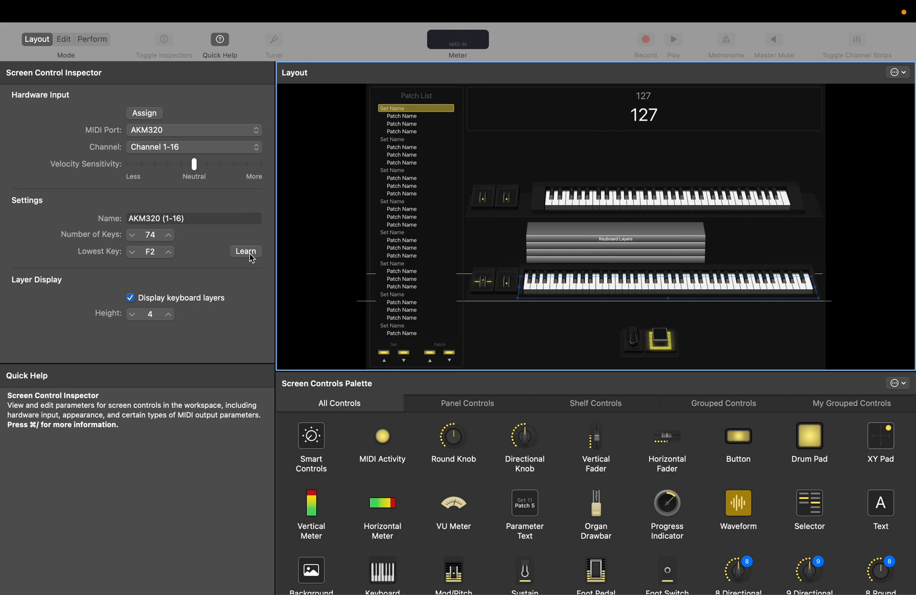
left_click(250, 254)
left_click(250, 254)
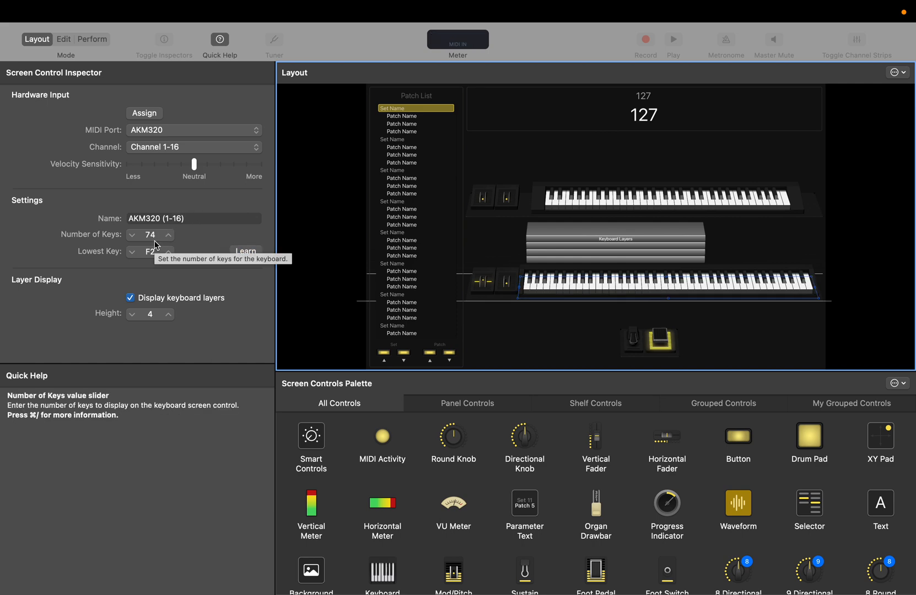
Step: Reduce the lower AKM320 keyboard to 32 keys
left_click(132, 235)
left_click(132, 236)
left_click(133, 236)
left_click_drag(133, 236, 137, 244)
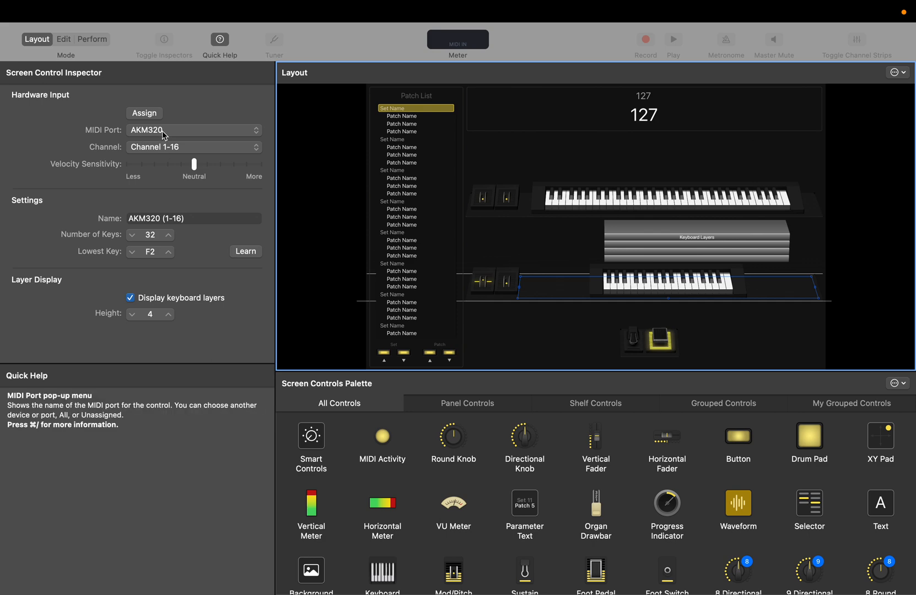
Step: Review the upper keyboard's available MIDI ports and the lower AKM320 keyboard's hardware input and key settings
left_click(657, 202)
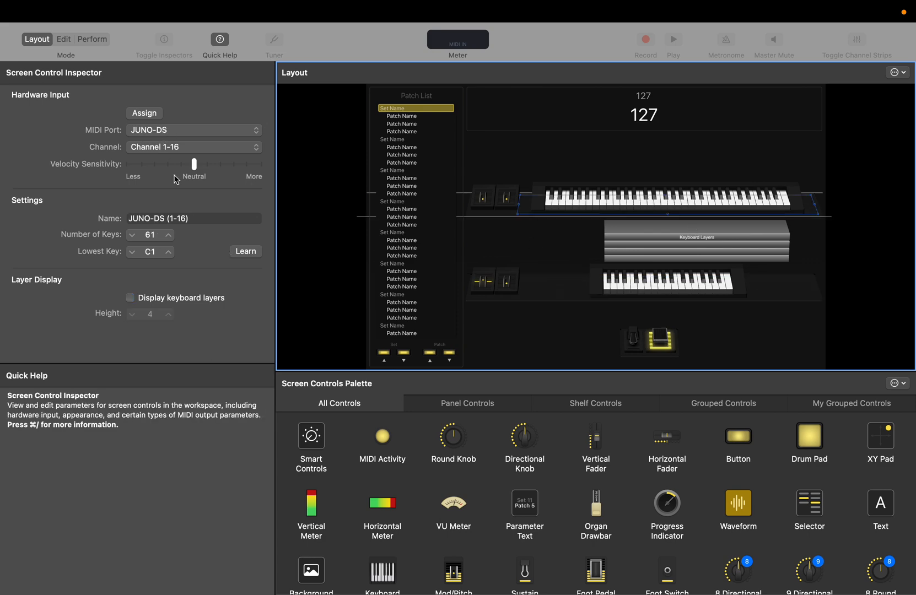
left_click(221, 130)
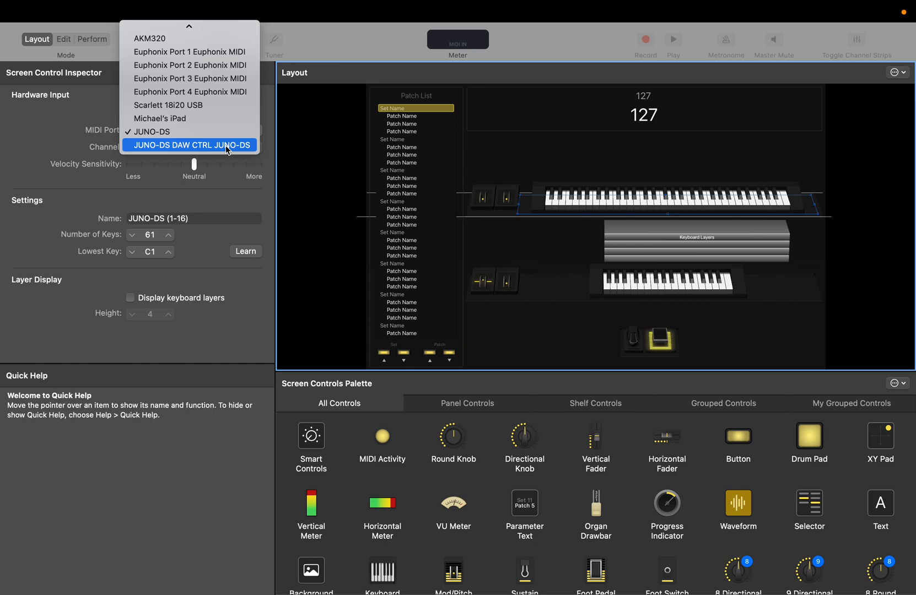
left_click(267, 129)
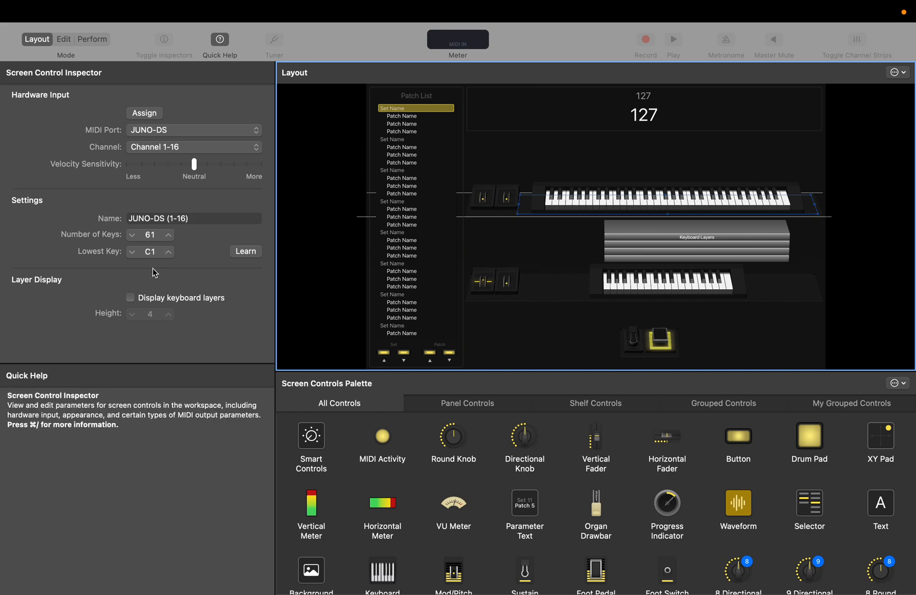
left_click(623, 292)
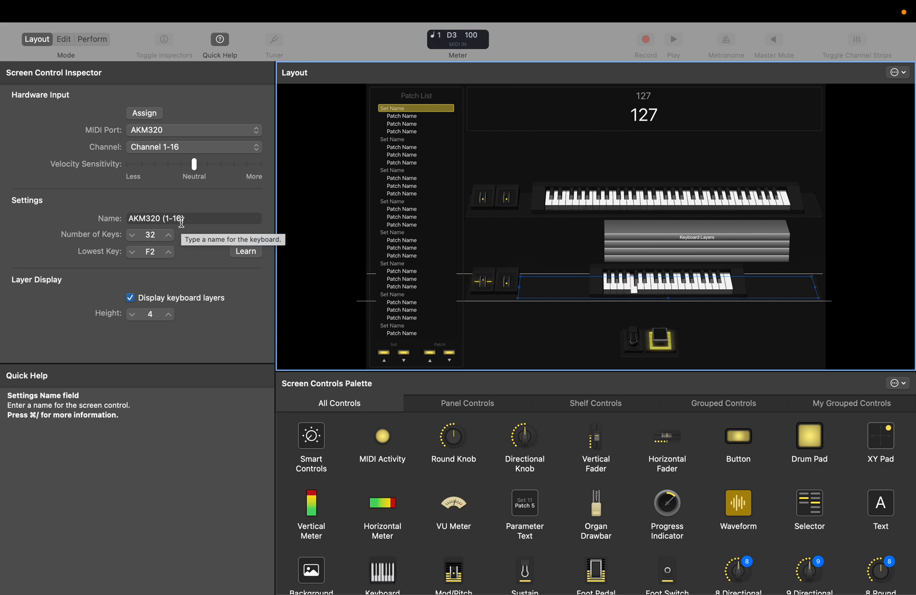
Step: View the updated keyboard layout in Perform mode and return to Edit mode
left_click(63, 39)
left_click(96, 41)
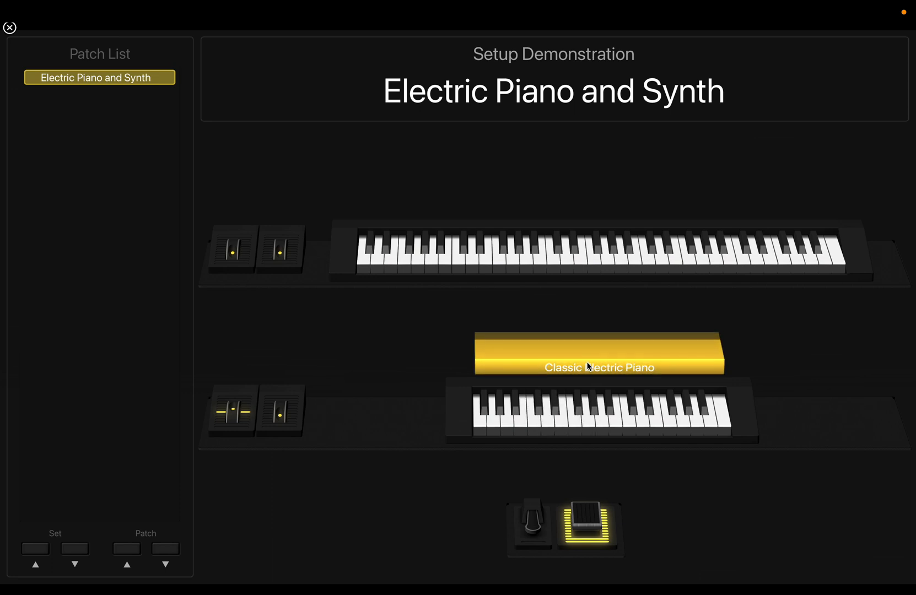
left_click(10, 29)
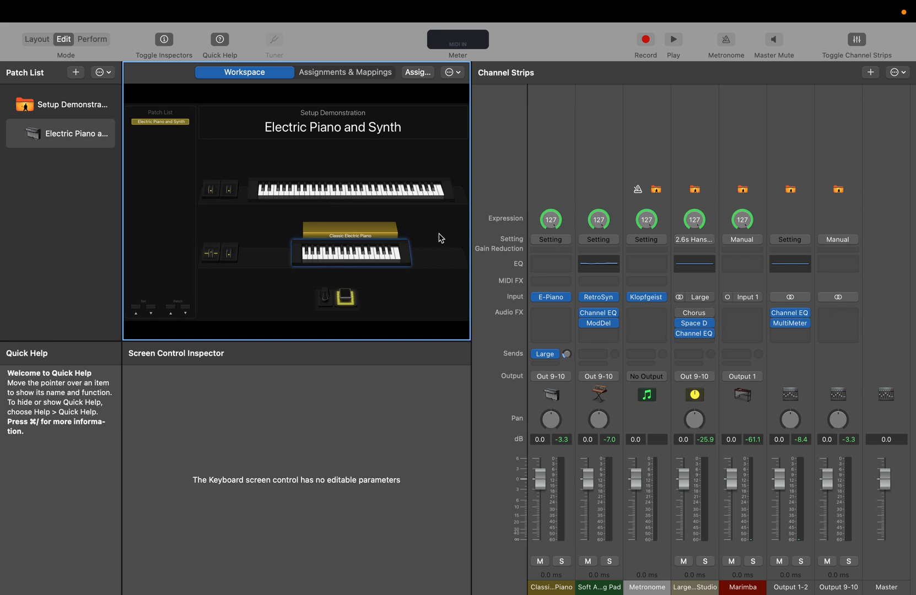
Step: Open the audio preferences and check the output and input device choices, keeping Scarlett 18i20 USB for both
mouse_move(117, 3)
left_click(66, 14)
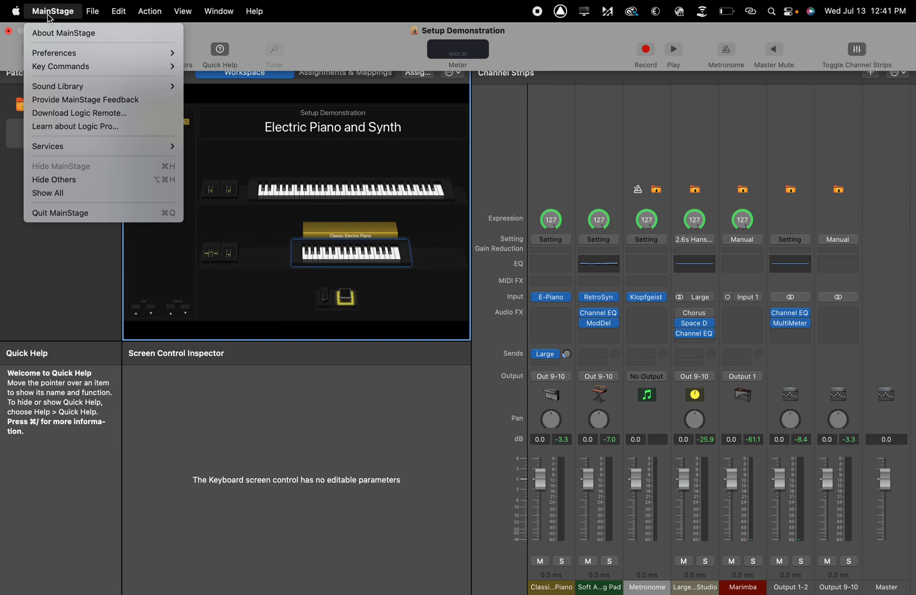
mouse_move(56, 52)
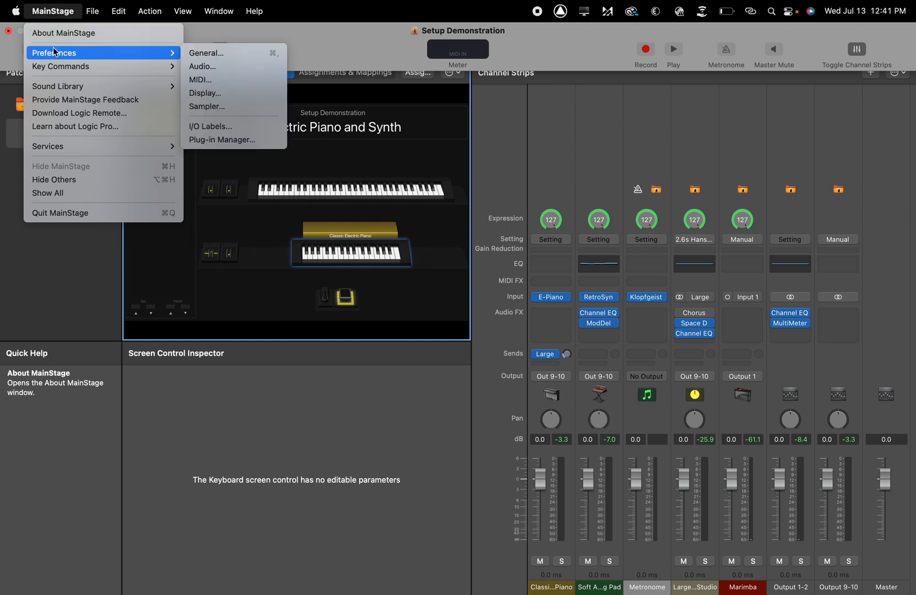
left_click(225, 66)
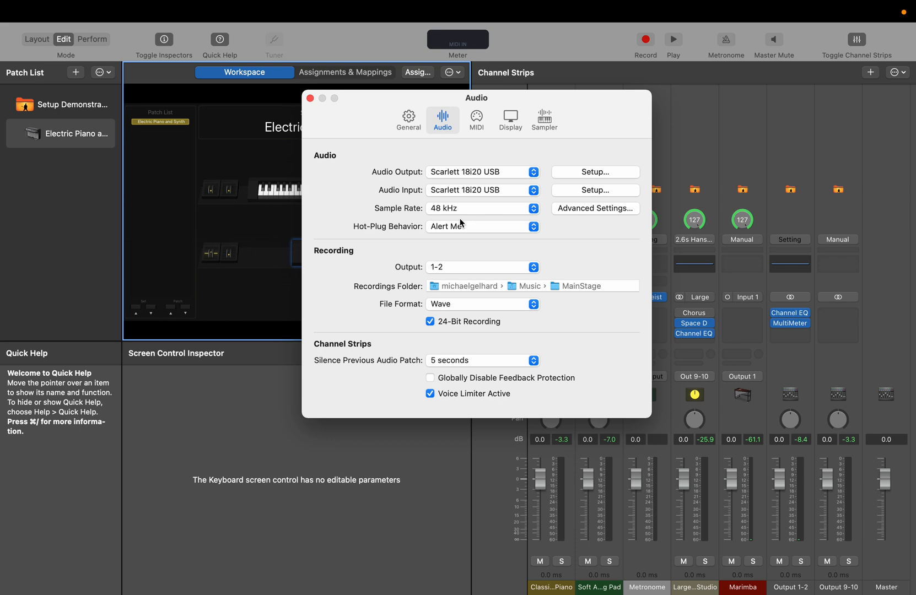
left_click(475, 173)
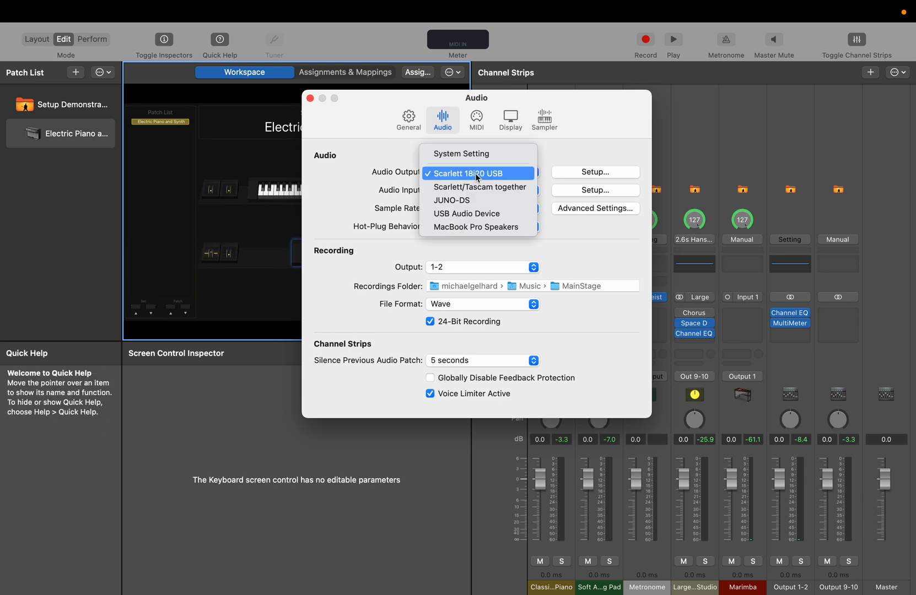
left_click(533, 173)
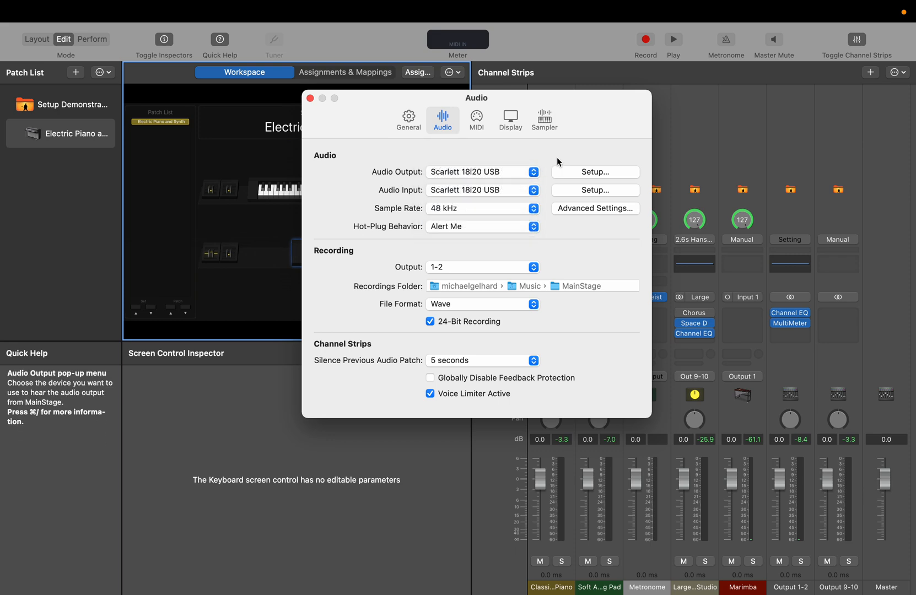
left_click(478, 191)
left_click(565, 153)
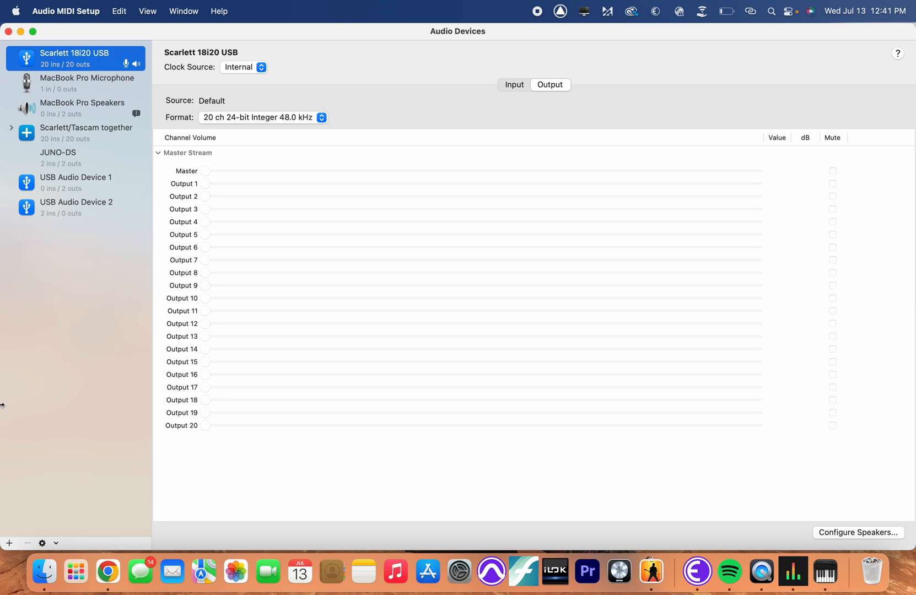
Step: Create an aggregate device in Audio MIDI Setup and include Scarlett 18i20 USB in it
left_click(9, 543)
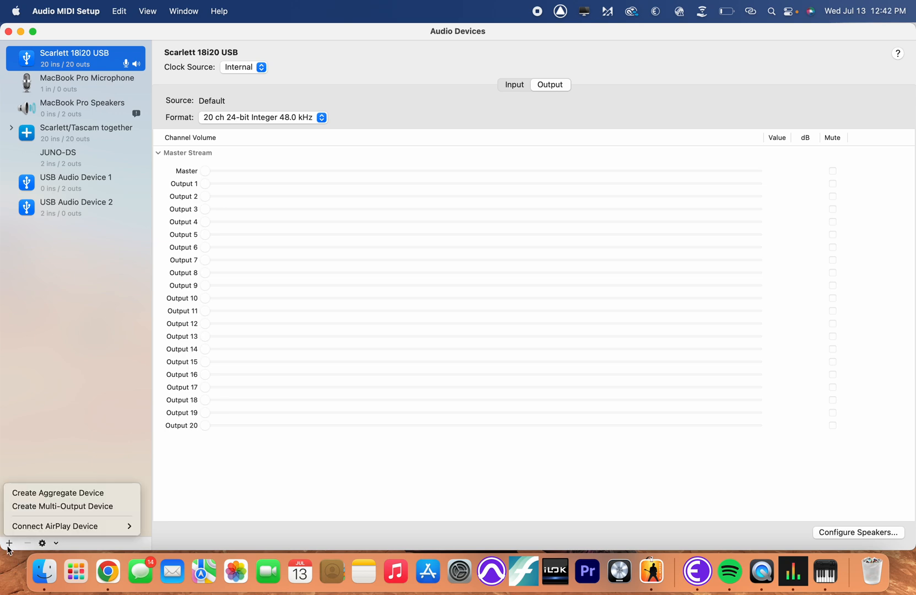
left_click(60, 493)
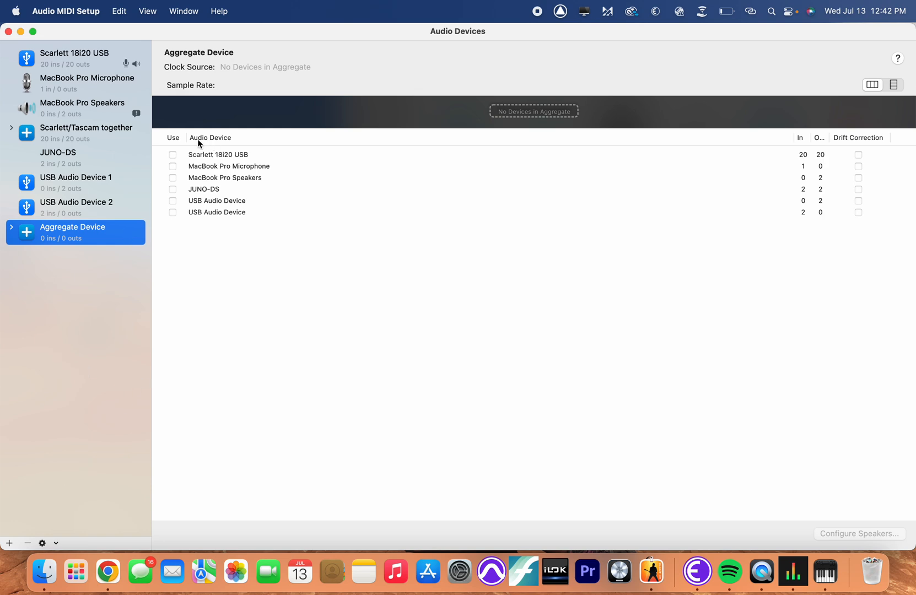
left_click(172, 155)
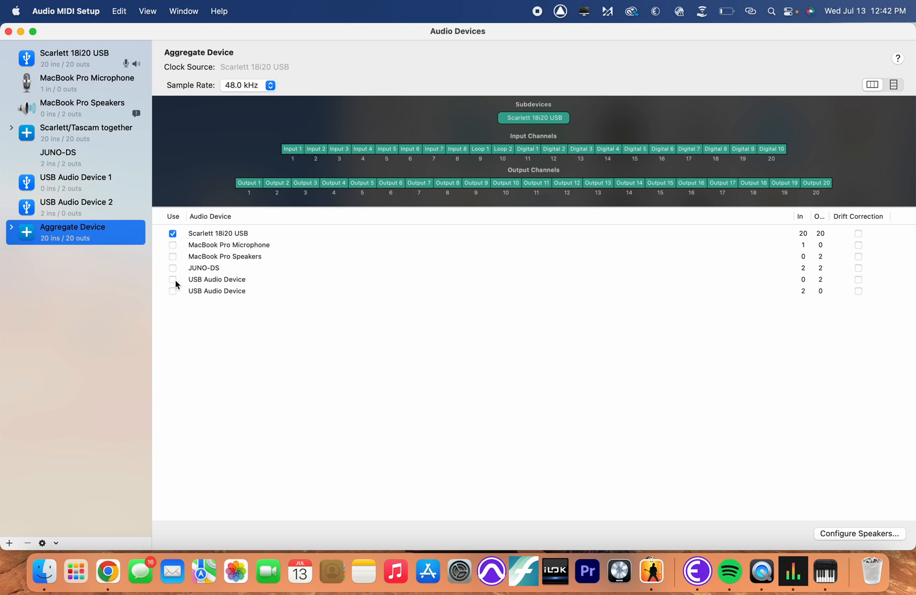
Step: Check the Scarlett/Tascam together device, and add MacBook Pro Microphone and MacBook Pro Speakers to the new aggregate device
left_click(60, 141)
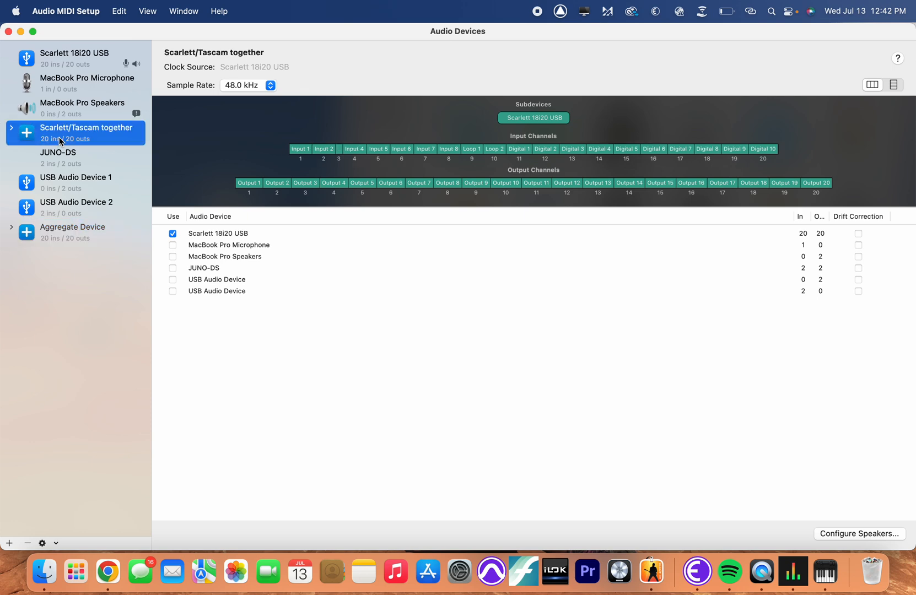
left_click(54, 234)
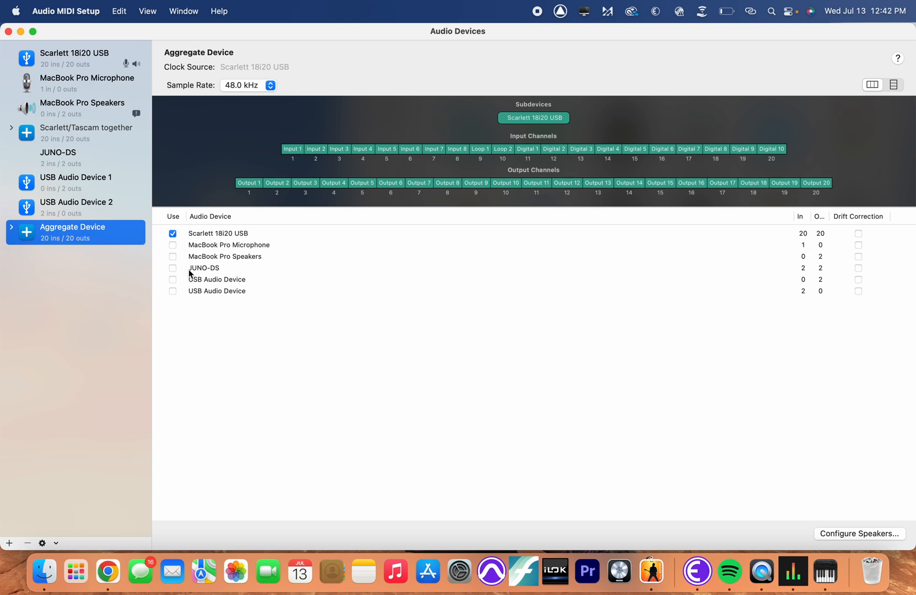
left_click(174, 246)
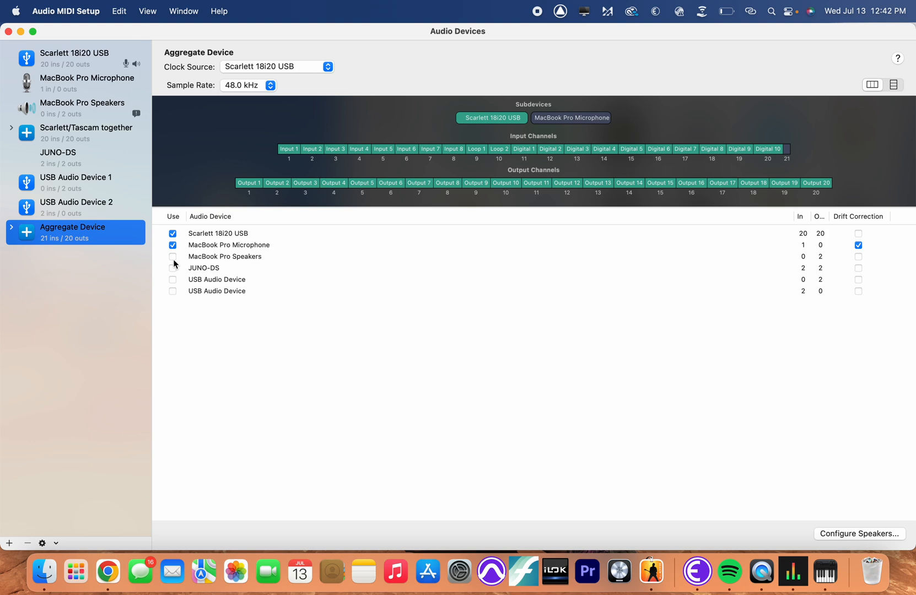
left_click(173, 257)
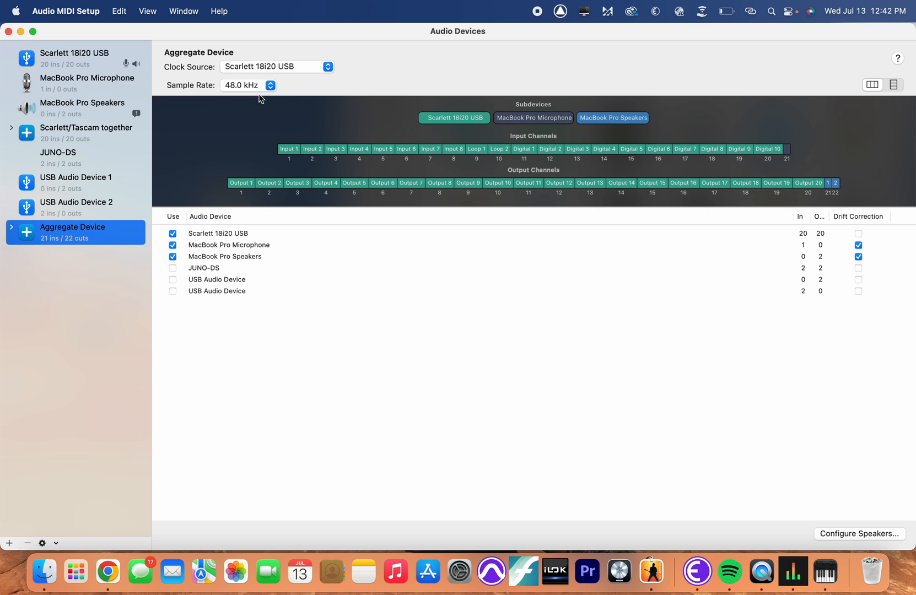
Step: Switch to Focusrite Control and review the output routing from Monitor Output 1 onward
left_click(793, 572)
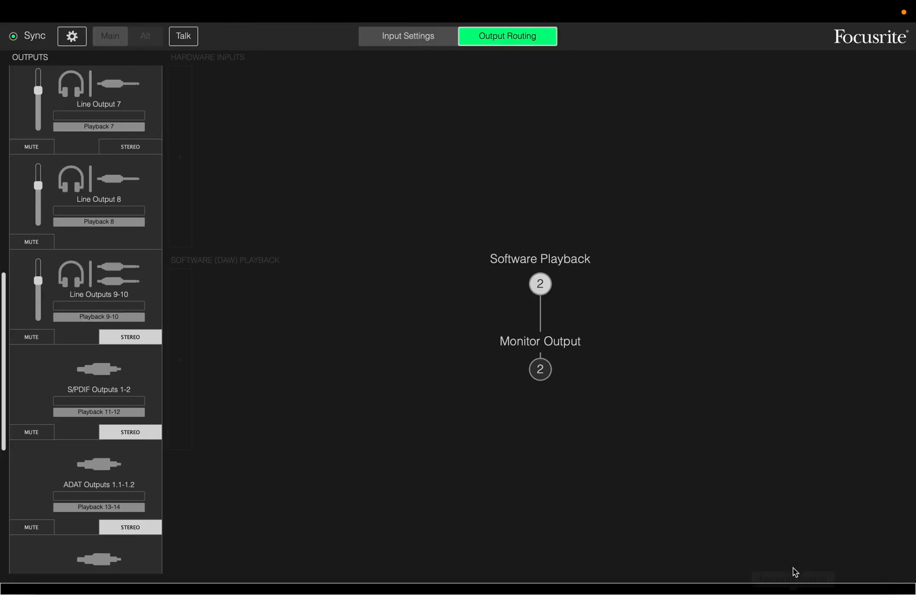
scroll(67, 178, "up", 10)
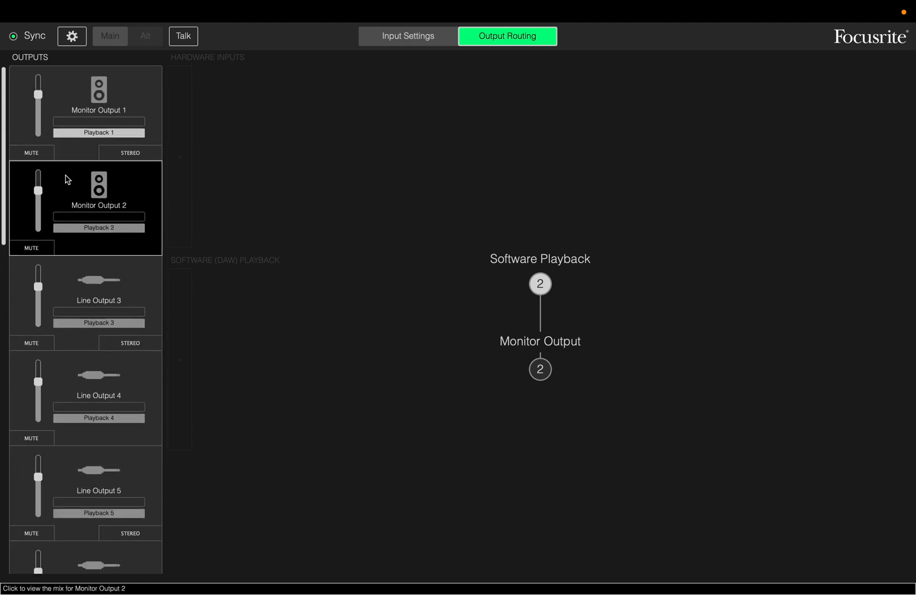
Step: Open the Scarlett 18i20 device settings and check the clock source choices, keeping Internal
left_click(72, 36)
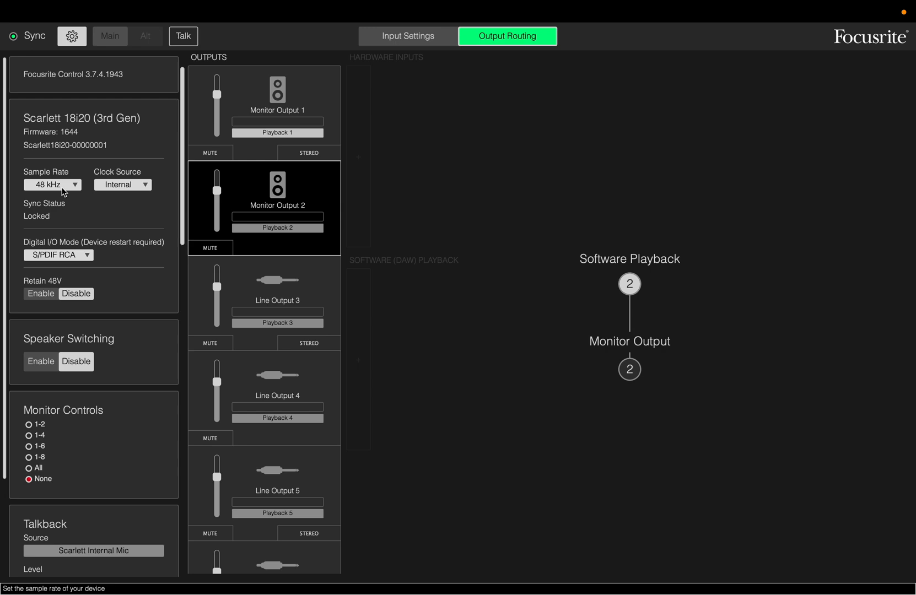
left_click(125, 186)
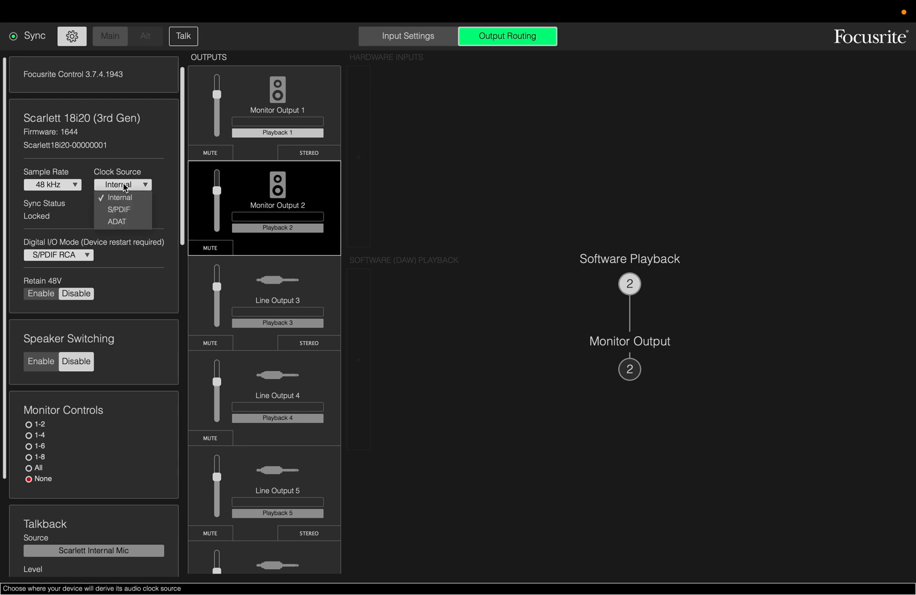
left_click(88, 207)
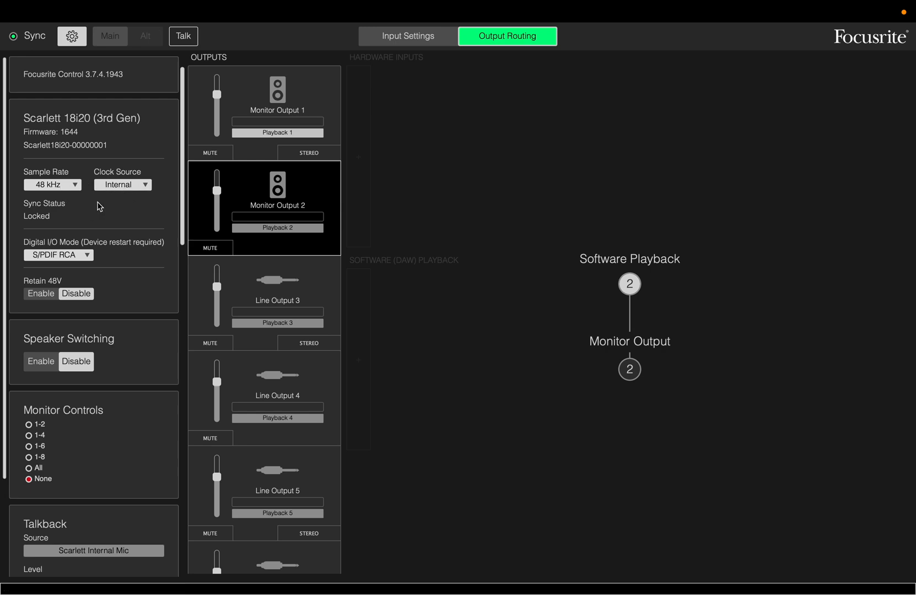
Step: Switch to MainStage, close the audio preferences and reopen them to check the sample rate and device settings
key("ctrl+Right")
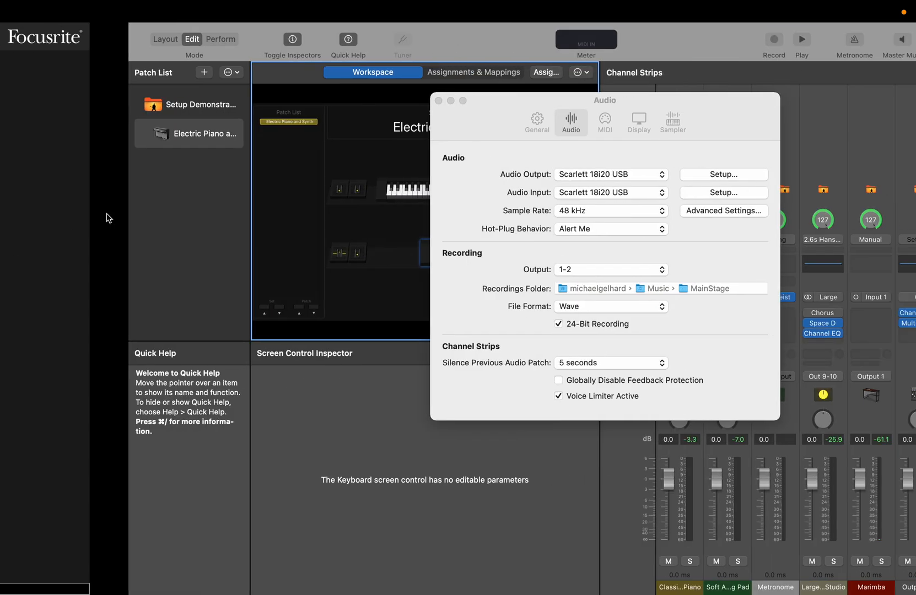
left_click(310, 100)
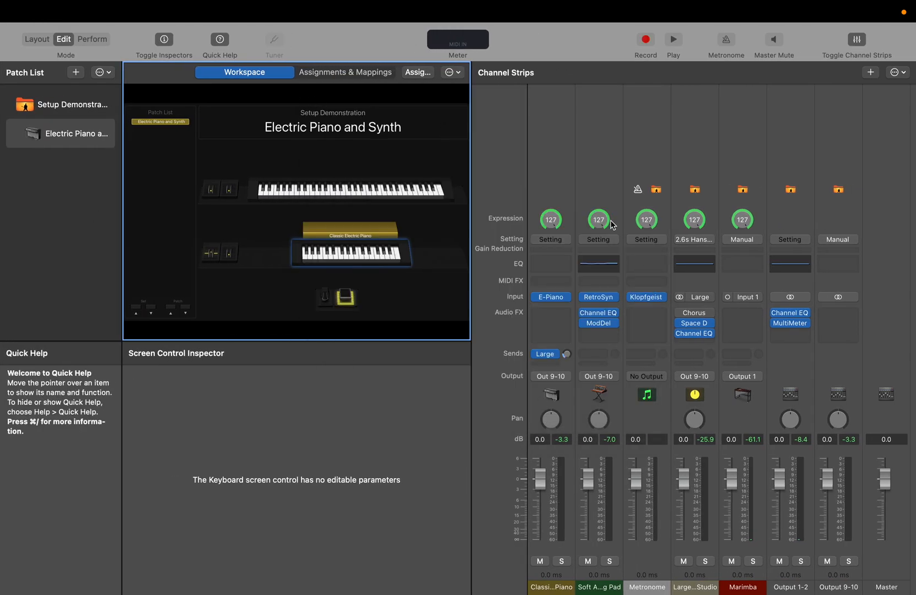
mouse_move(3, 4)
left_click(94, 11)
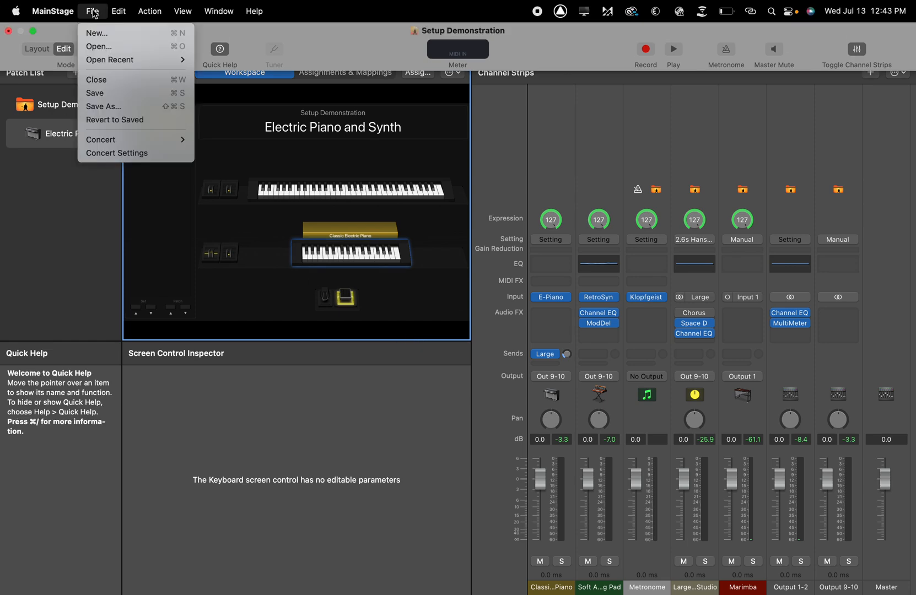
mouse_move(48, 7)
mouse_move(54, 53)
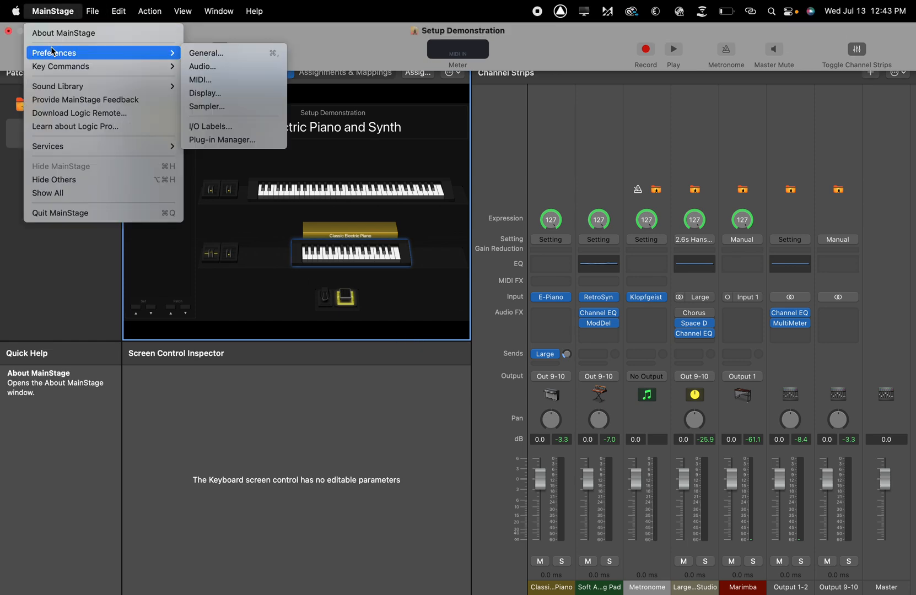
left_click(243, 67)
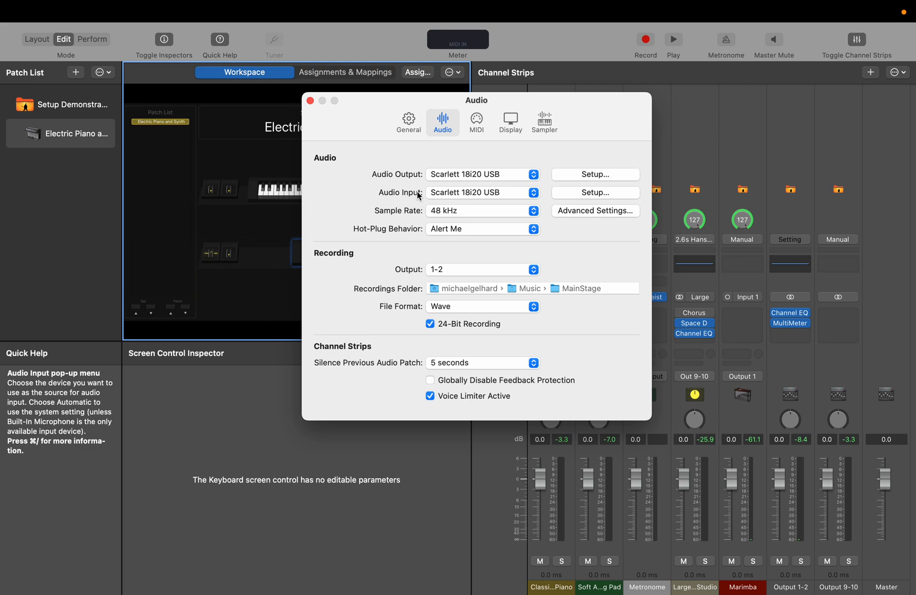
Step: Review the monitor control and talkback settings in Focusrite Control, then return to MainStage and close the audio preferences
key("ctrl+Left")
scroll(80, 324, "down", 4)
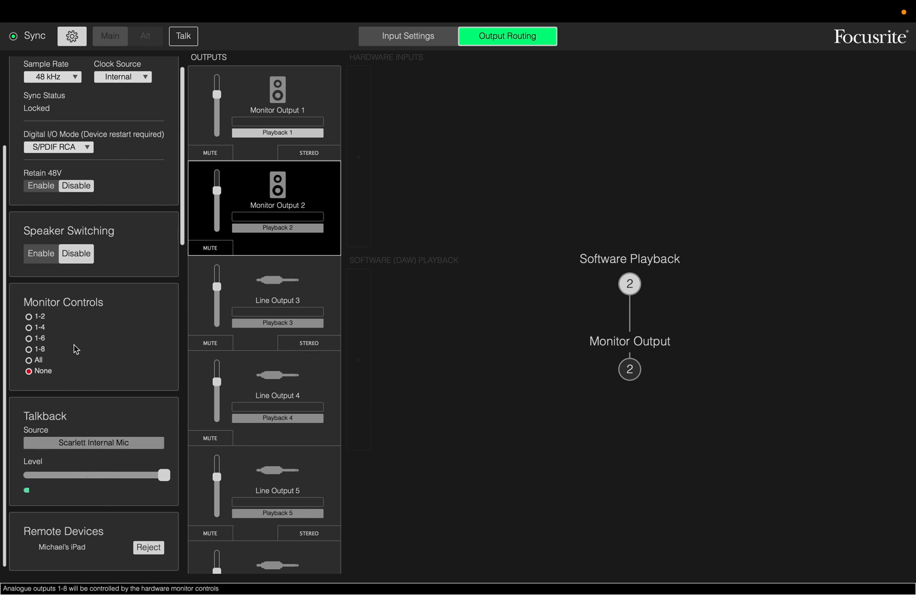
scroll(75, 347, "up", 4)
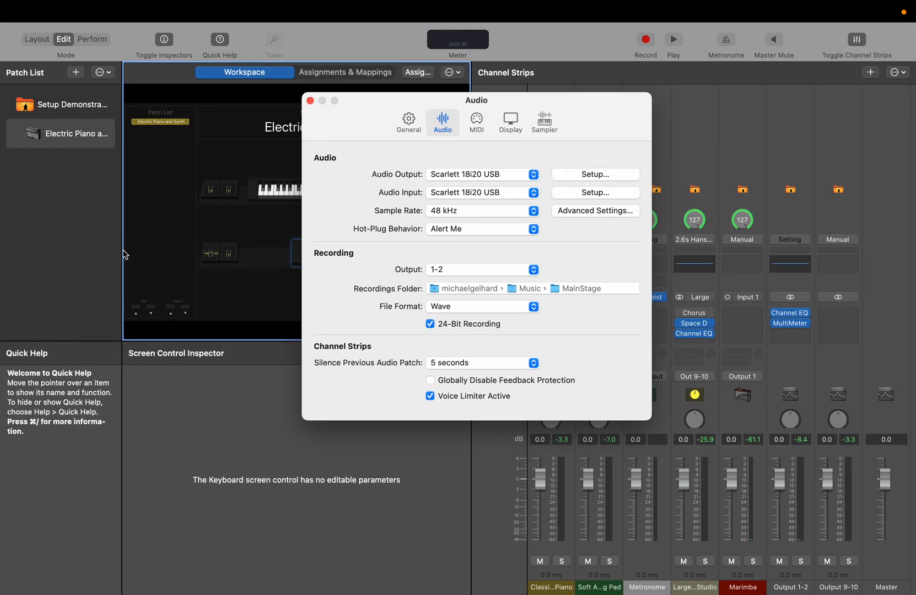
left_click(310, 101)
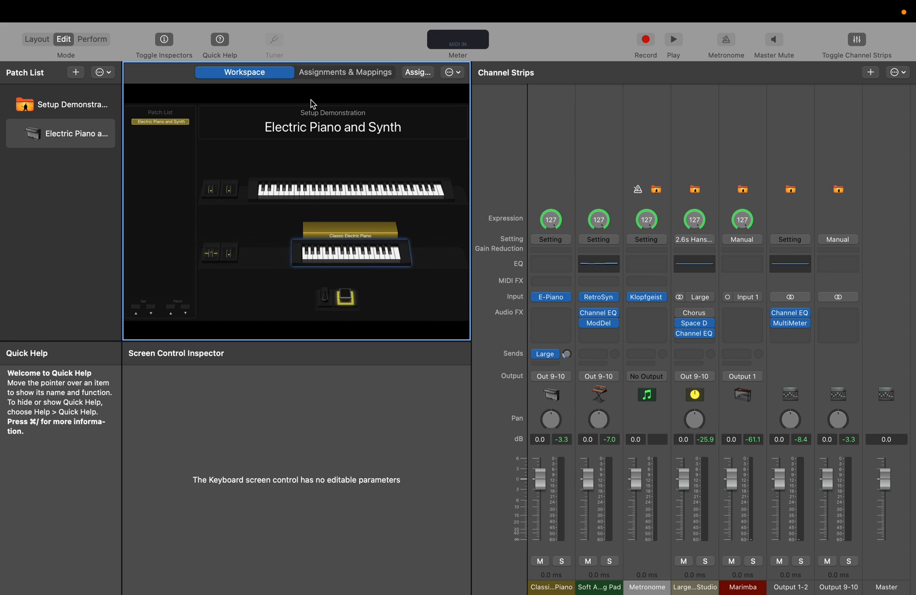
Step: Check the Mac's Wi-Fi and personal hotspot connection choices, leaving the network unchanged
mouse_move(911, 4)
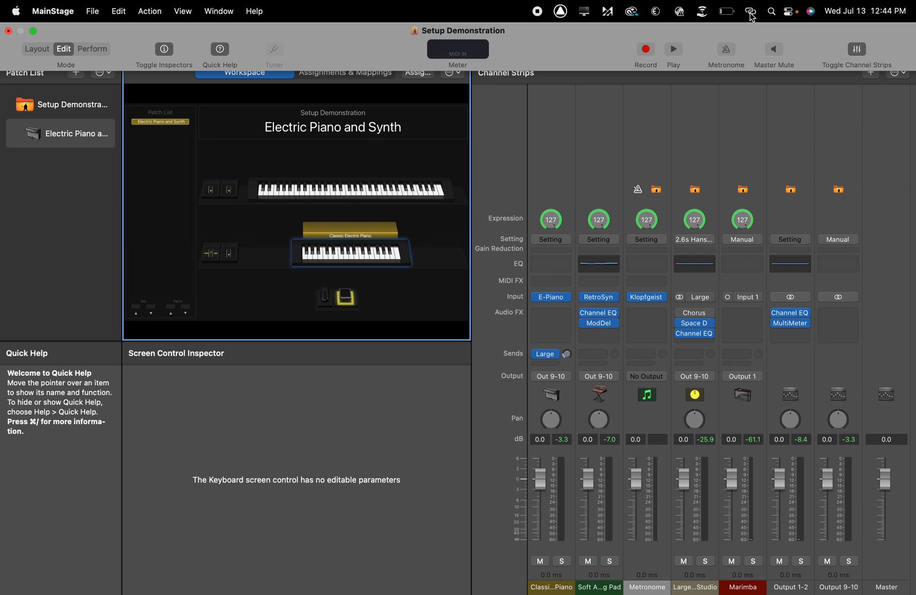
left_click(751, 11)
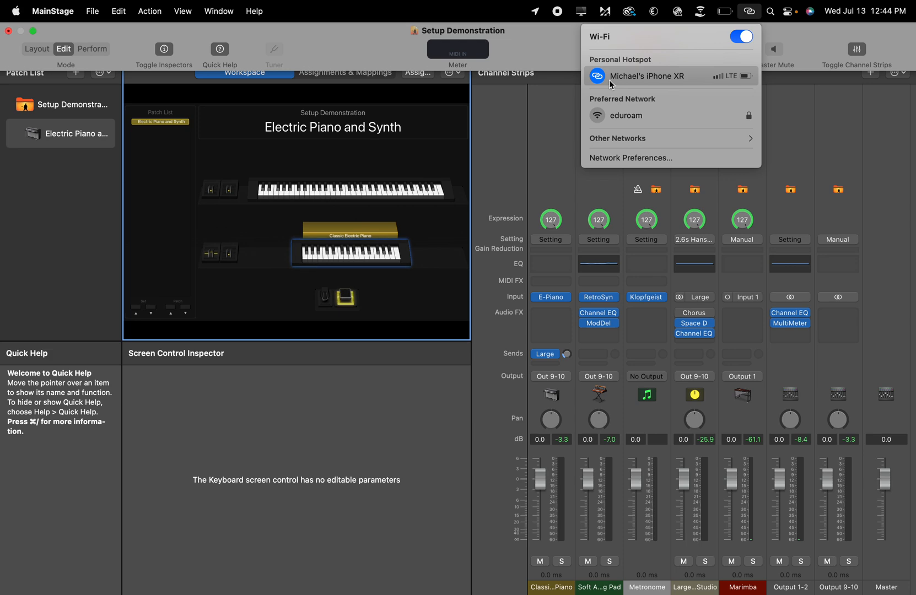
left_click(544, 51)
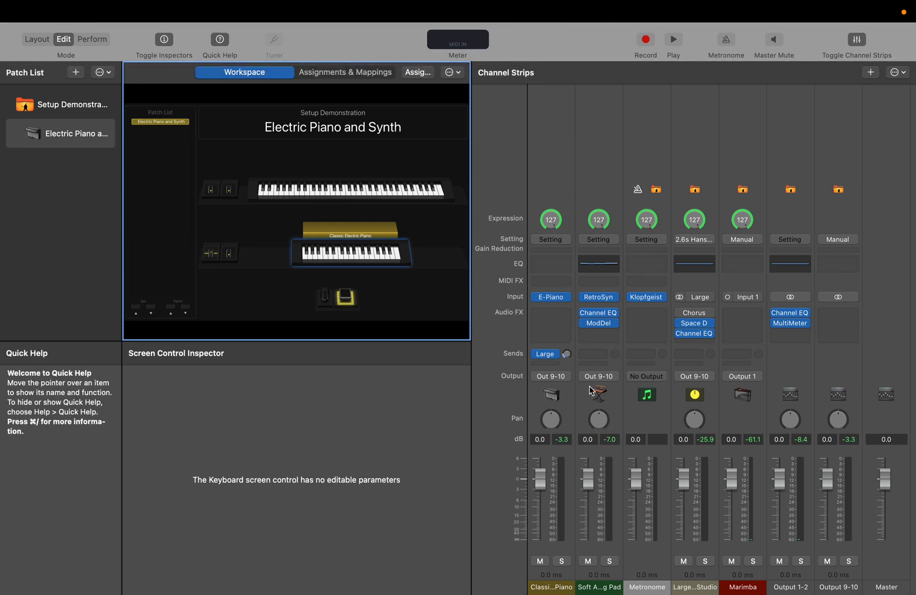
Step: Change the Output 1-2 channel strip to mono format and select the lower keyboard in the workspace
left_click(736, 300)
left_click(744, 286)
left_click(790, 298)
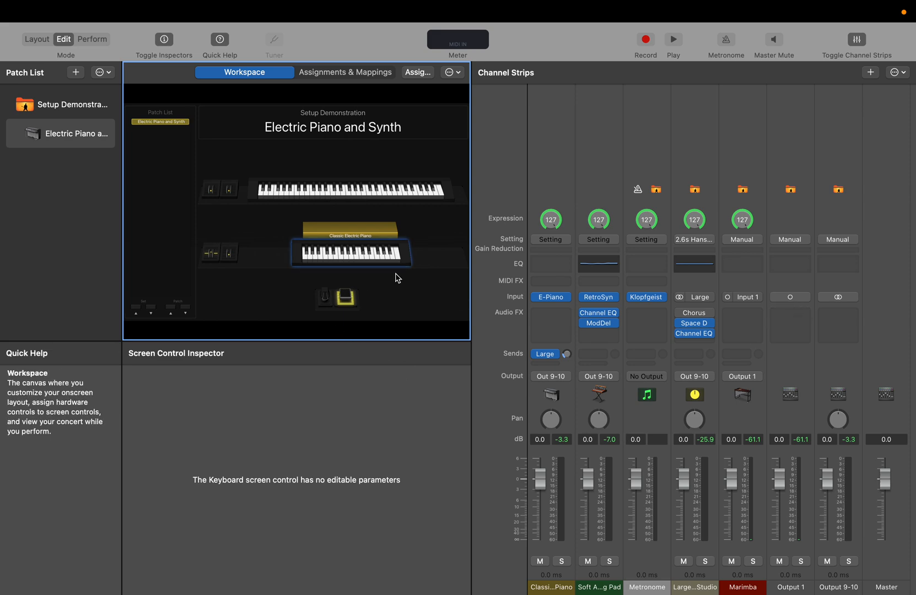
left_click(362, 260)
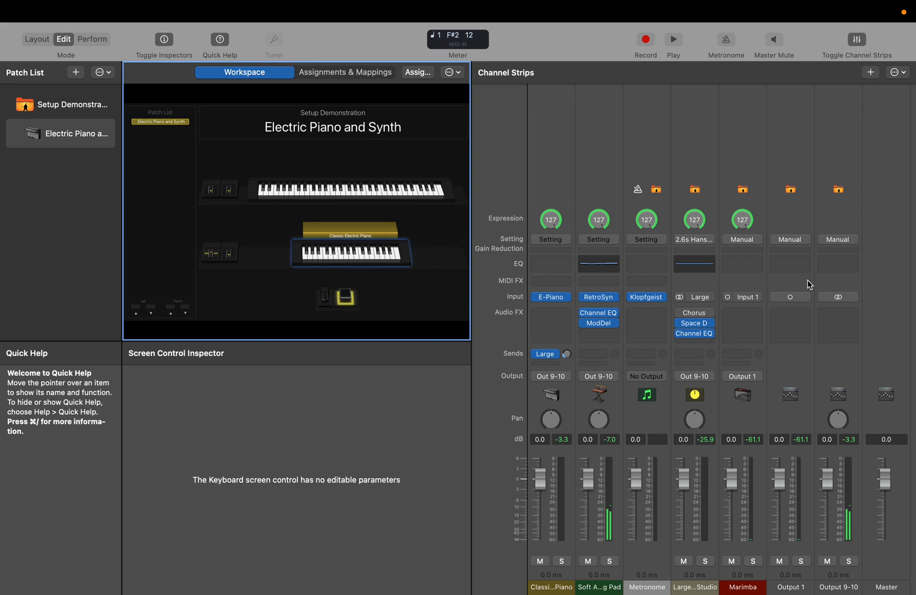
mouse_move(66, 6)
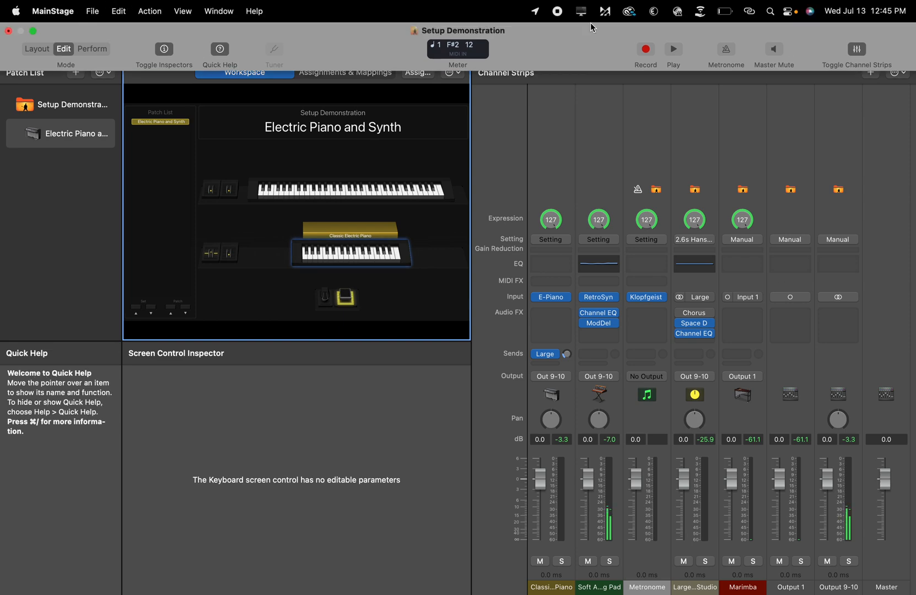